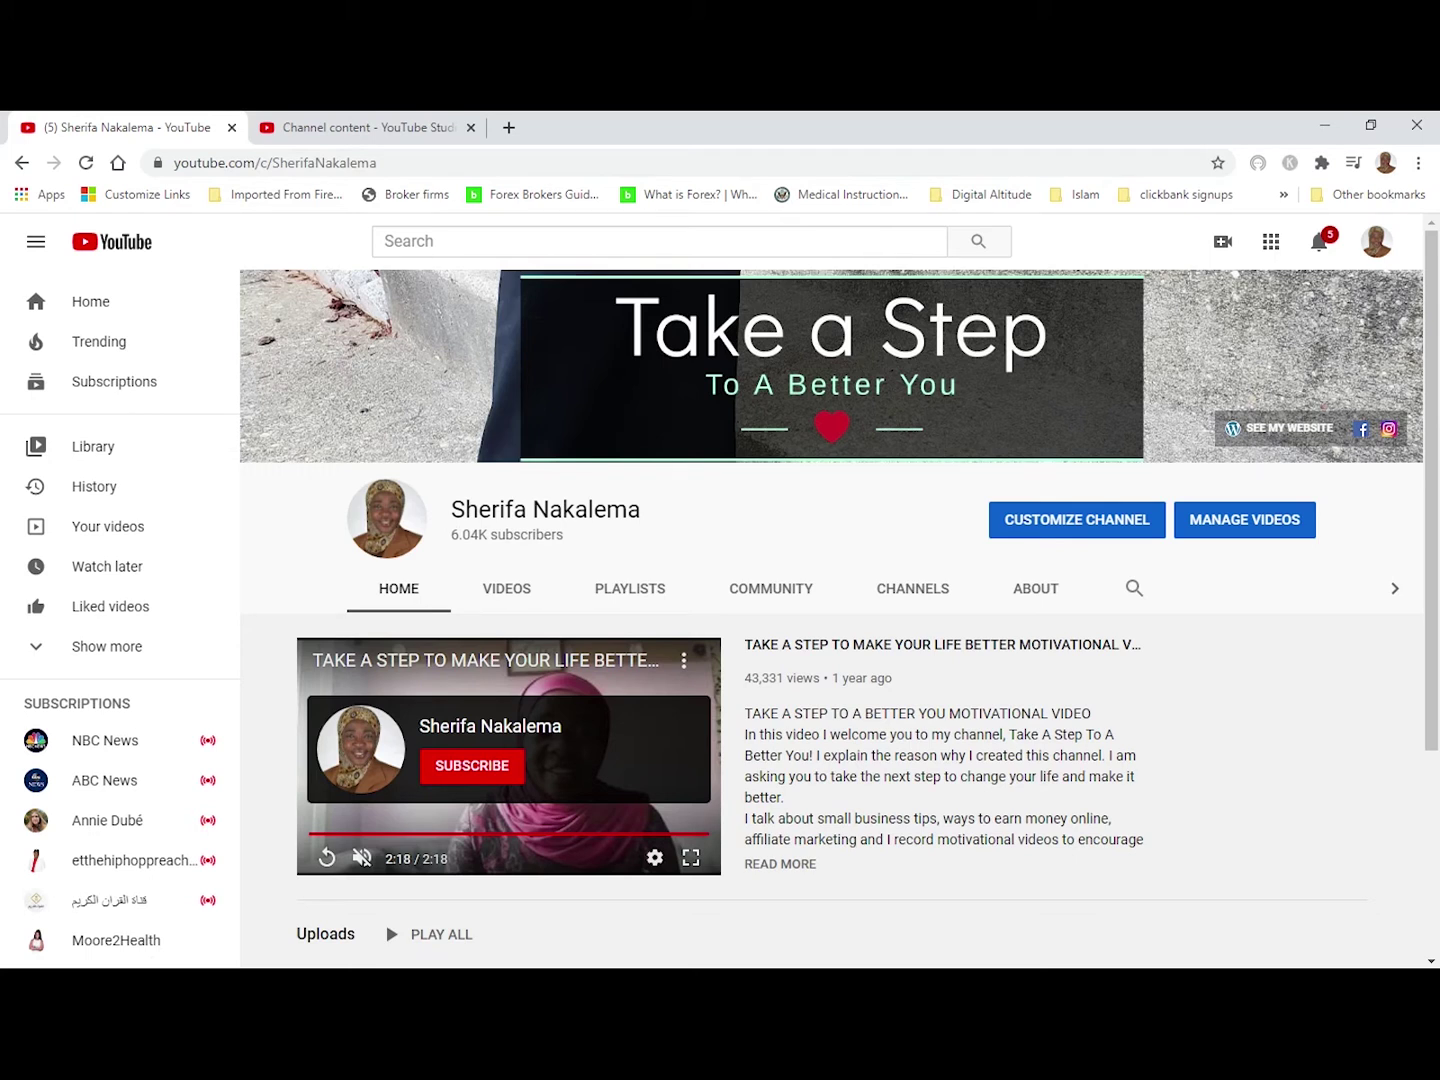
# - Switch to YouTube Studio and open the channel's Audience analytics
pyautogui.click(1245, 519)
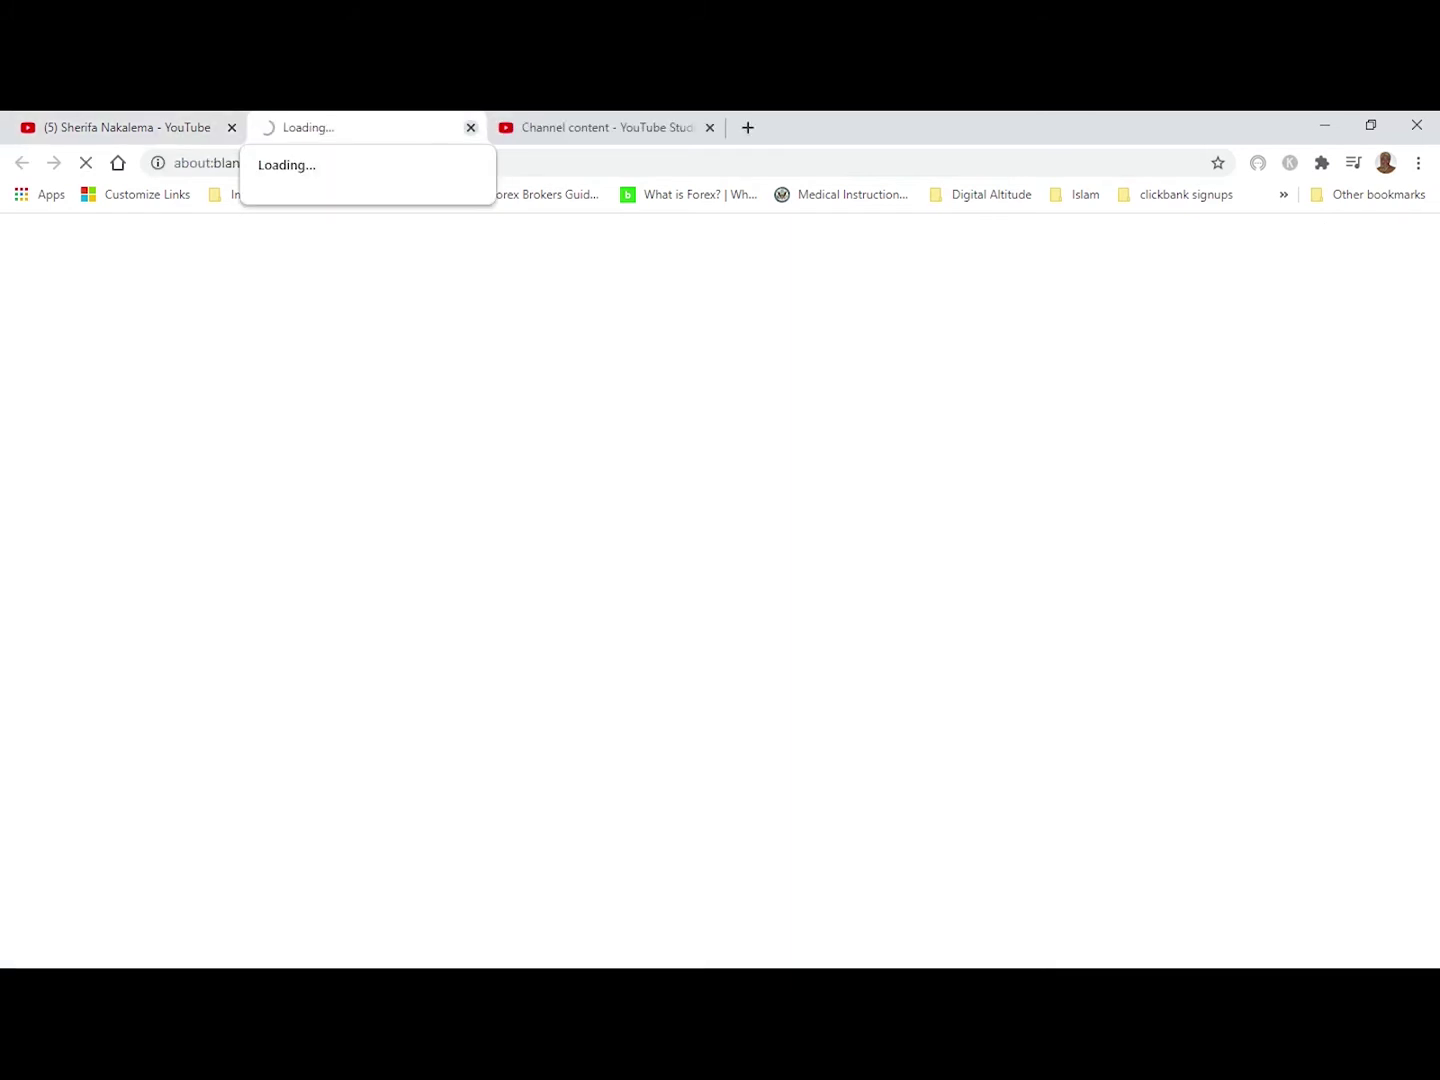
pyautogui.click(470, 127)
pyautogui.hotkey('ctrl', 'Tab')
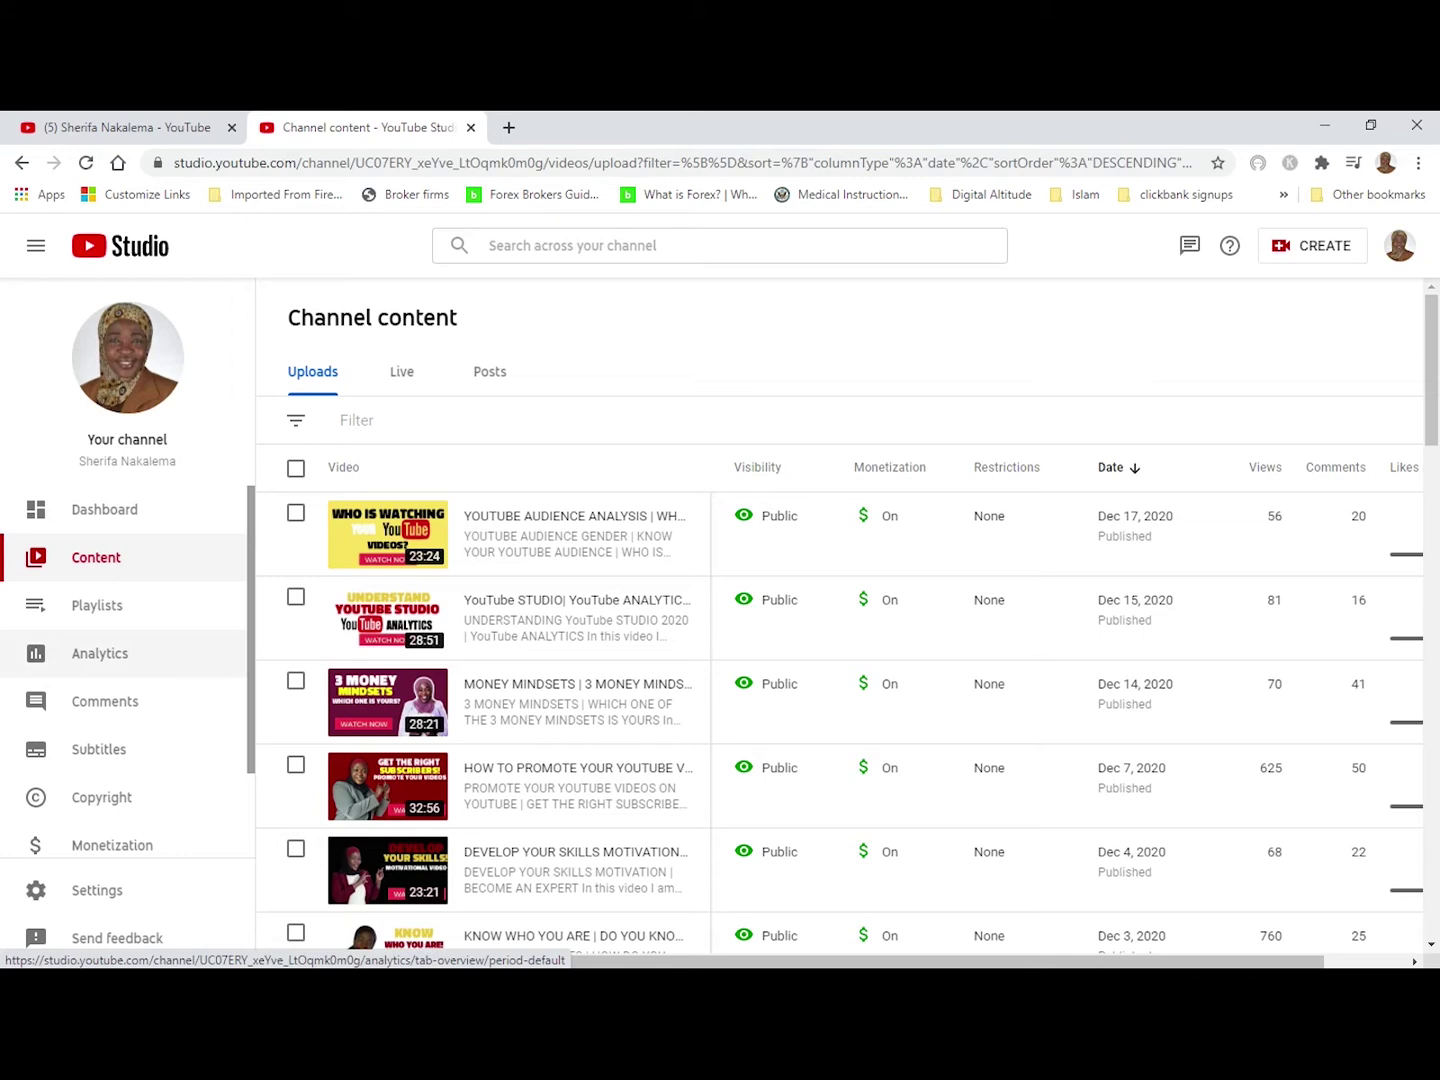
pyautogui.click(100, 653)
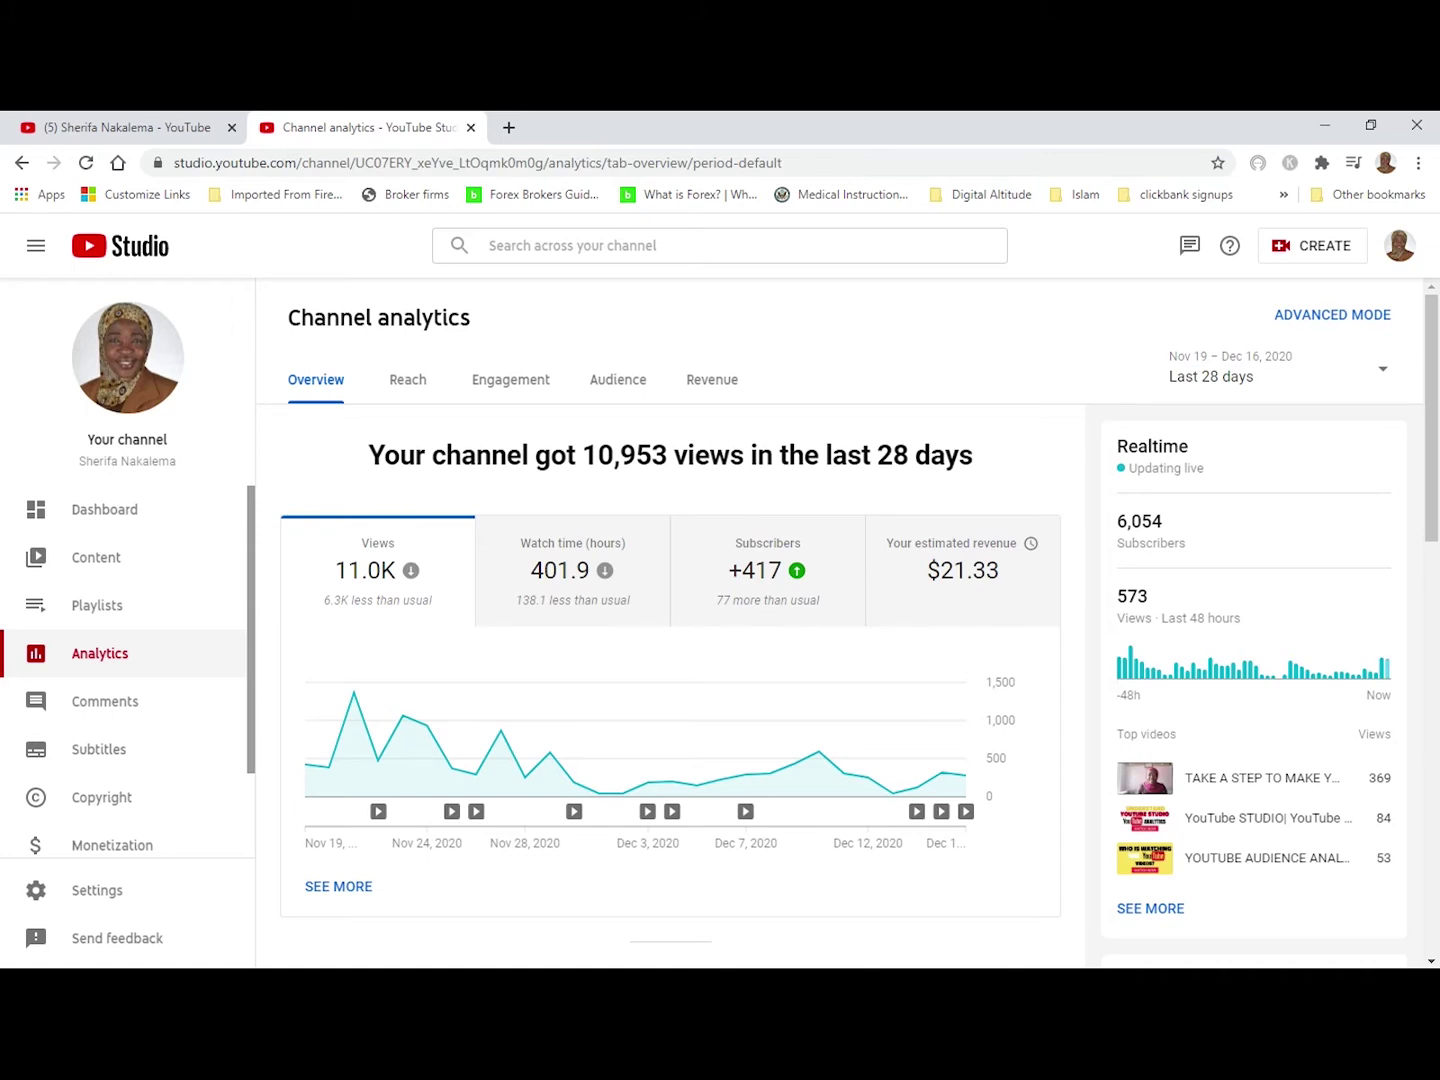
pyautogui.click(618, 380)
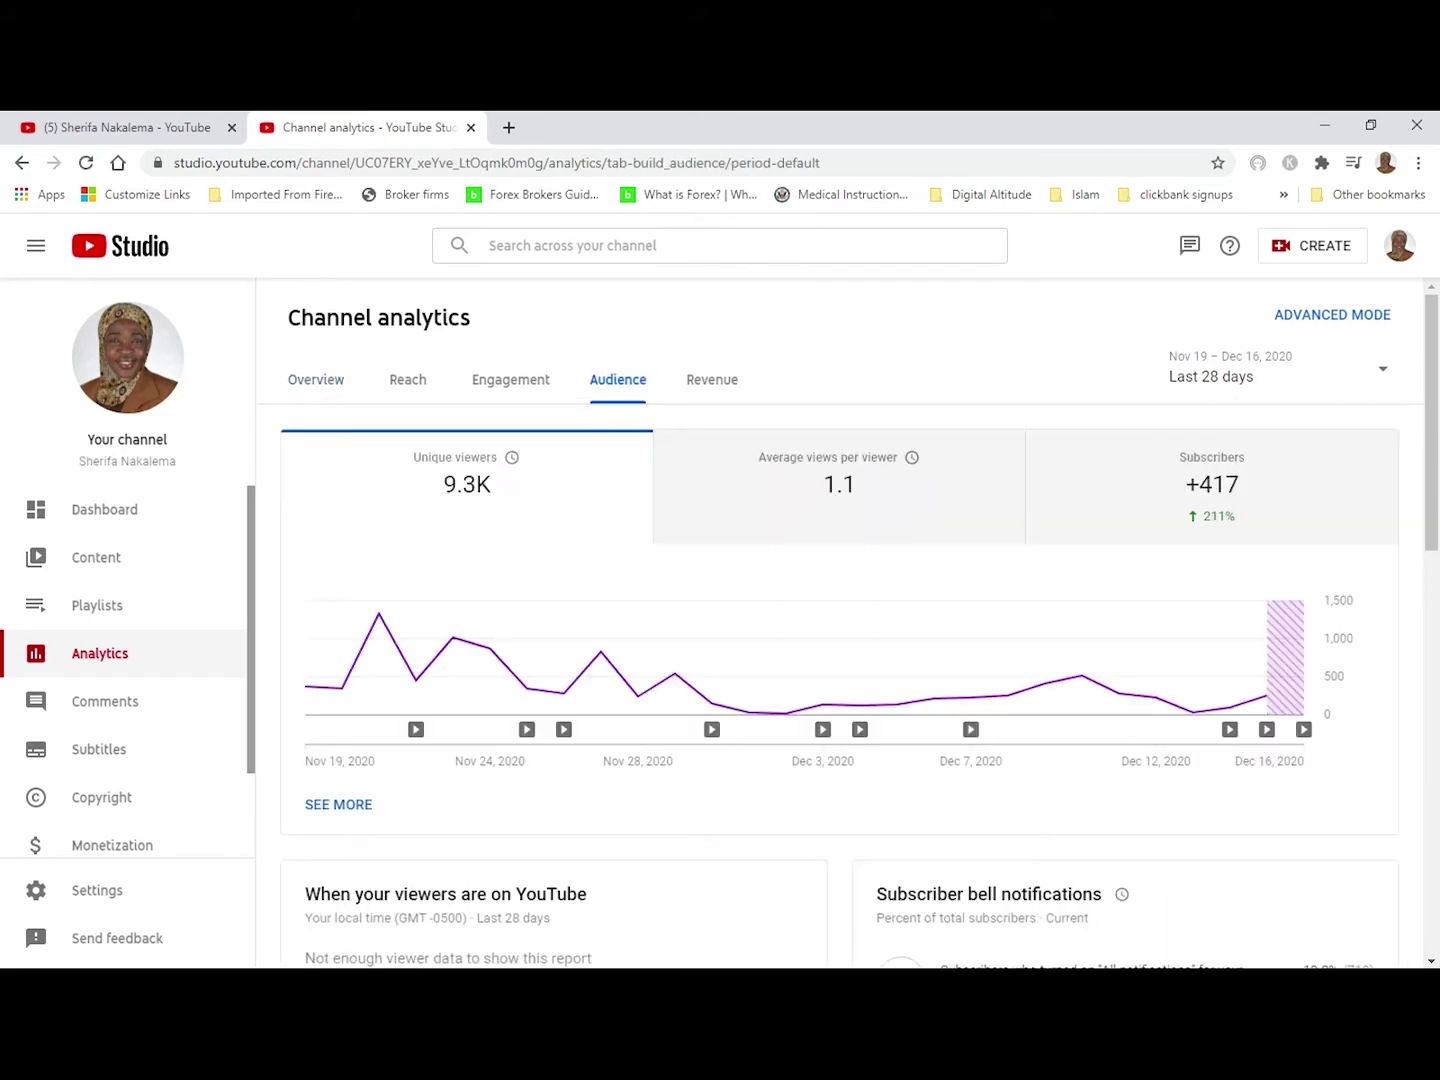
# - Open the full Top geographies report and set its period to the last 90 days
pyautogui.scroll(-1, 848, 623)
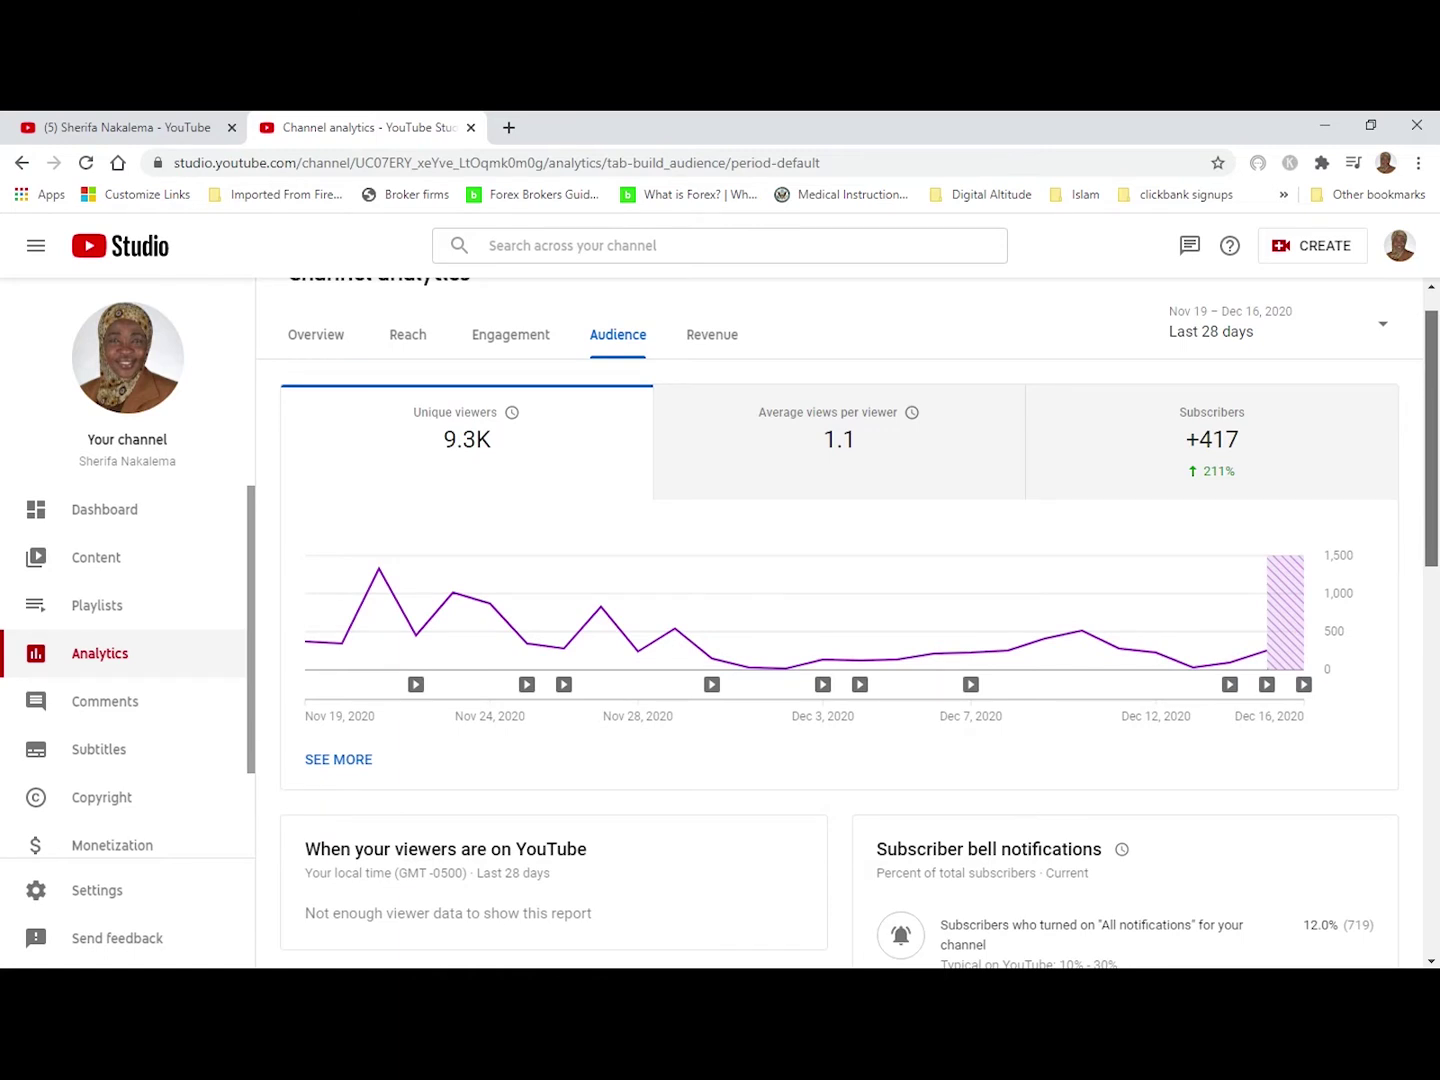
pyautogui.scroll(-5, 848, 623)
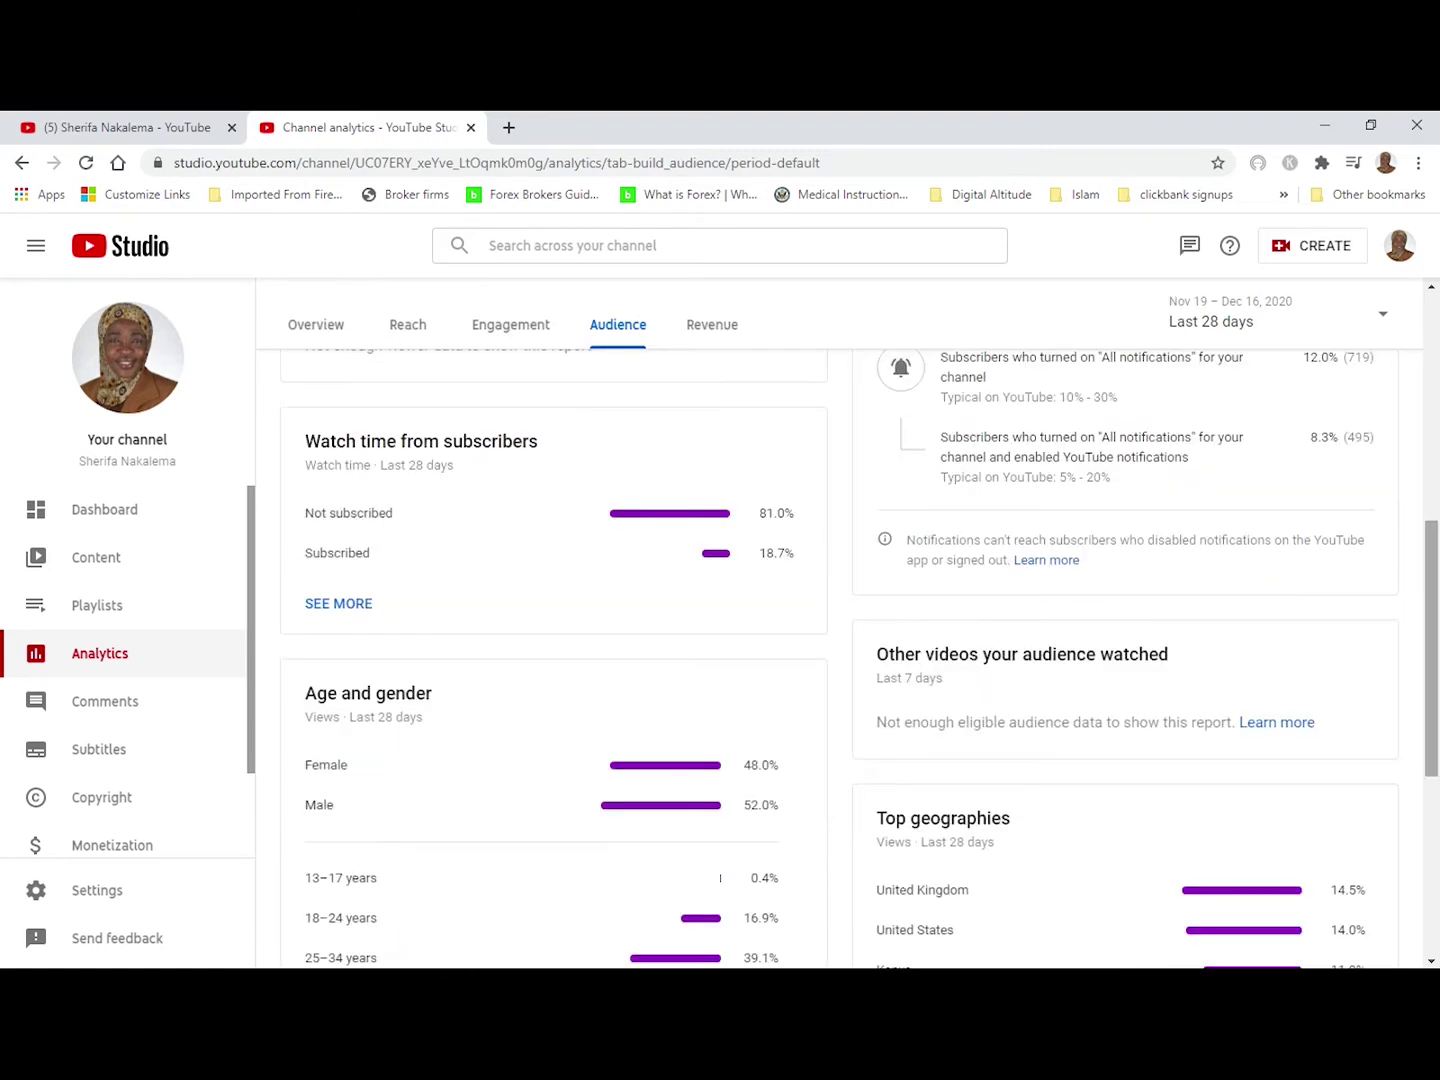
pyautogui.scroll(-3, 848, 624)
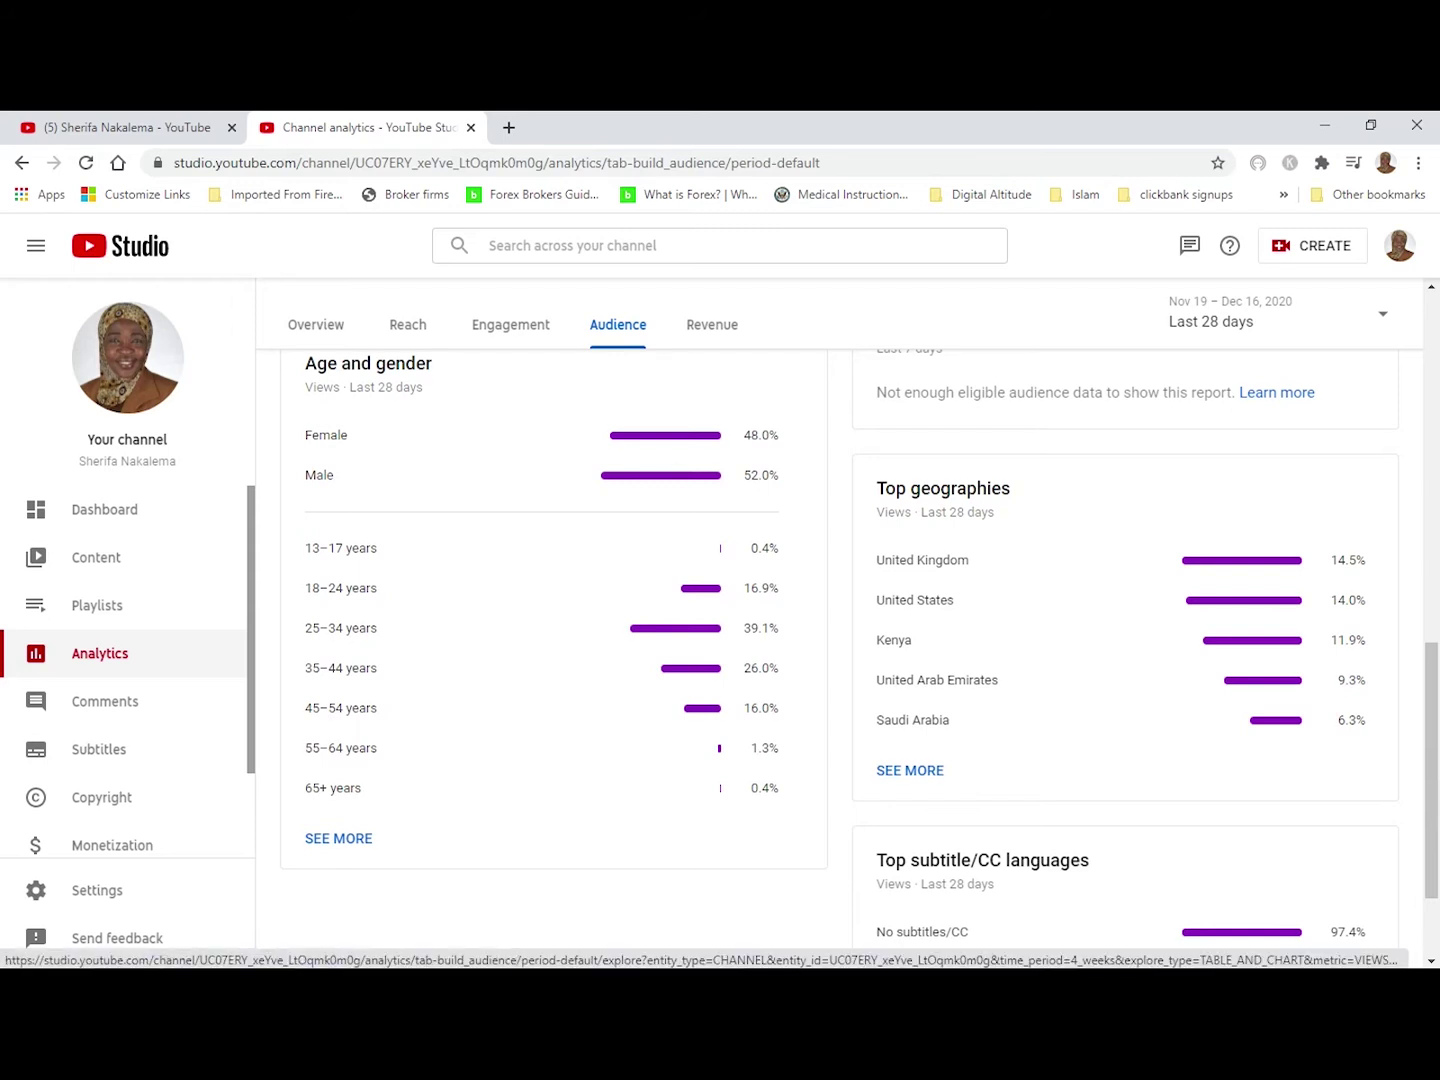
pyautogui.click(910, 770)
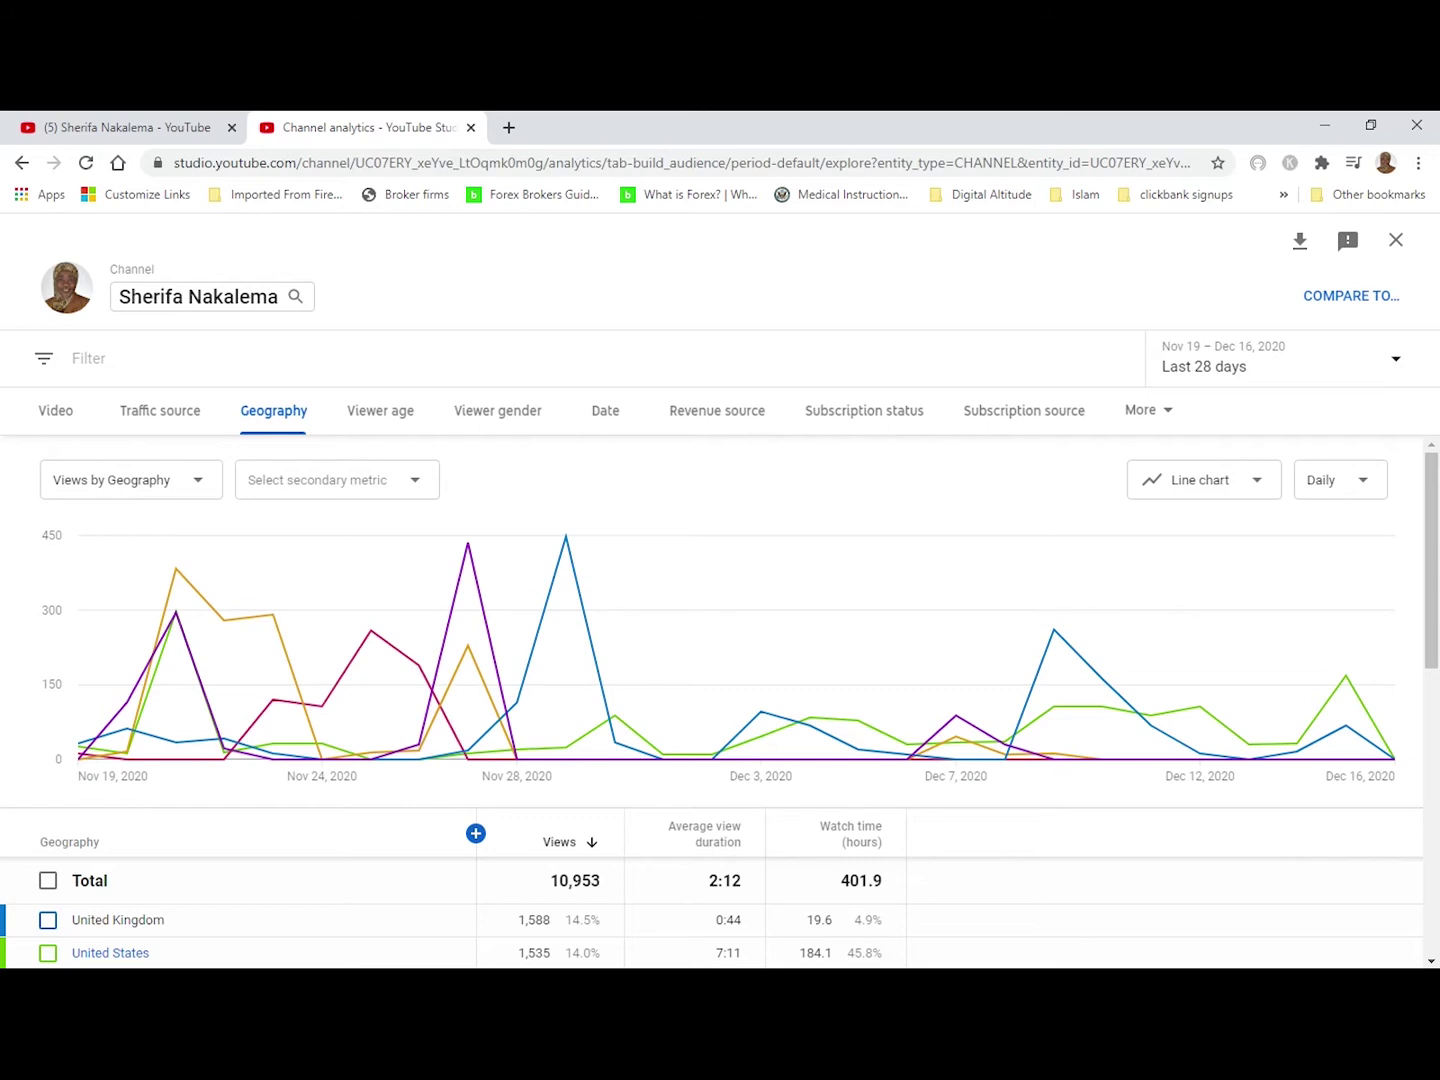
pyautogui.click(1395, 359)
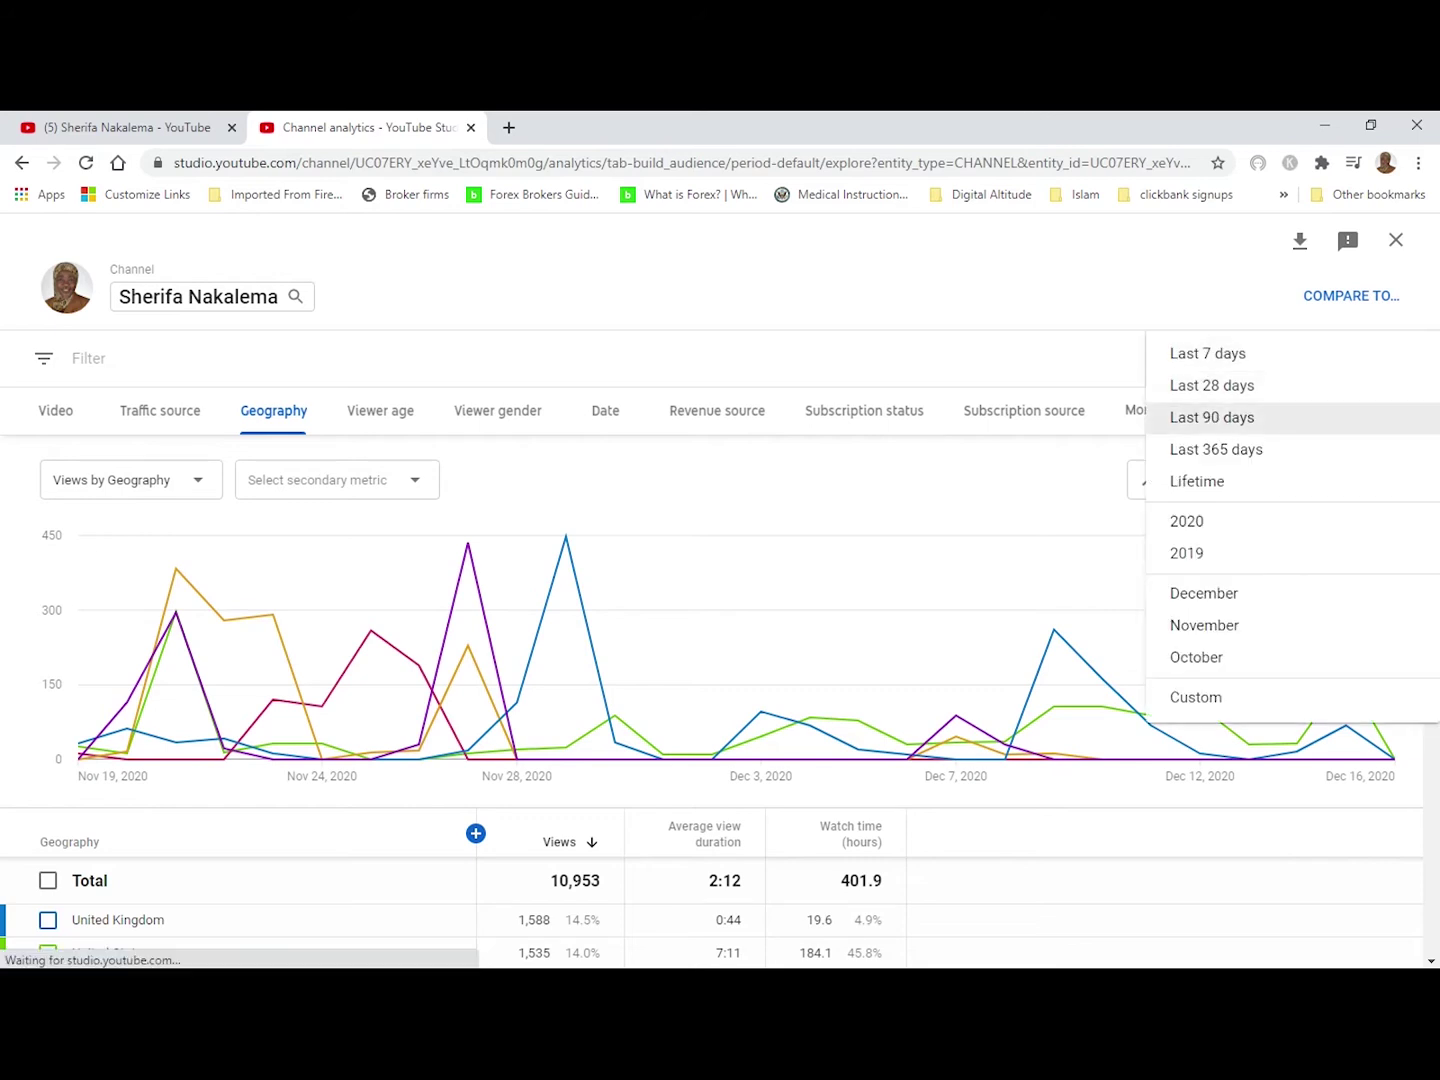
pyautogui.click(1212, 417)
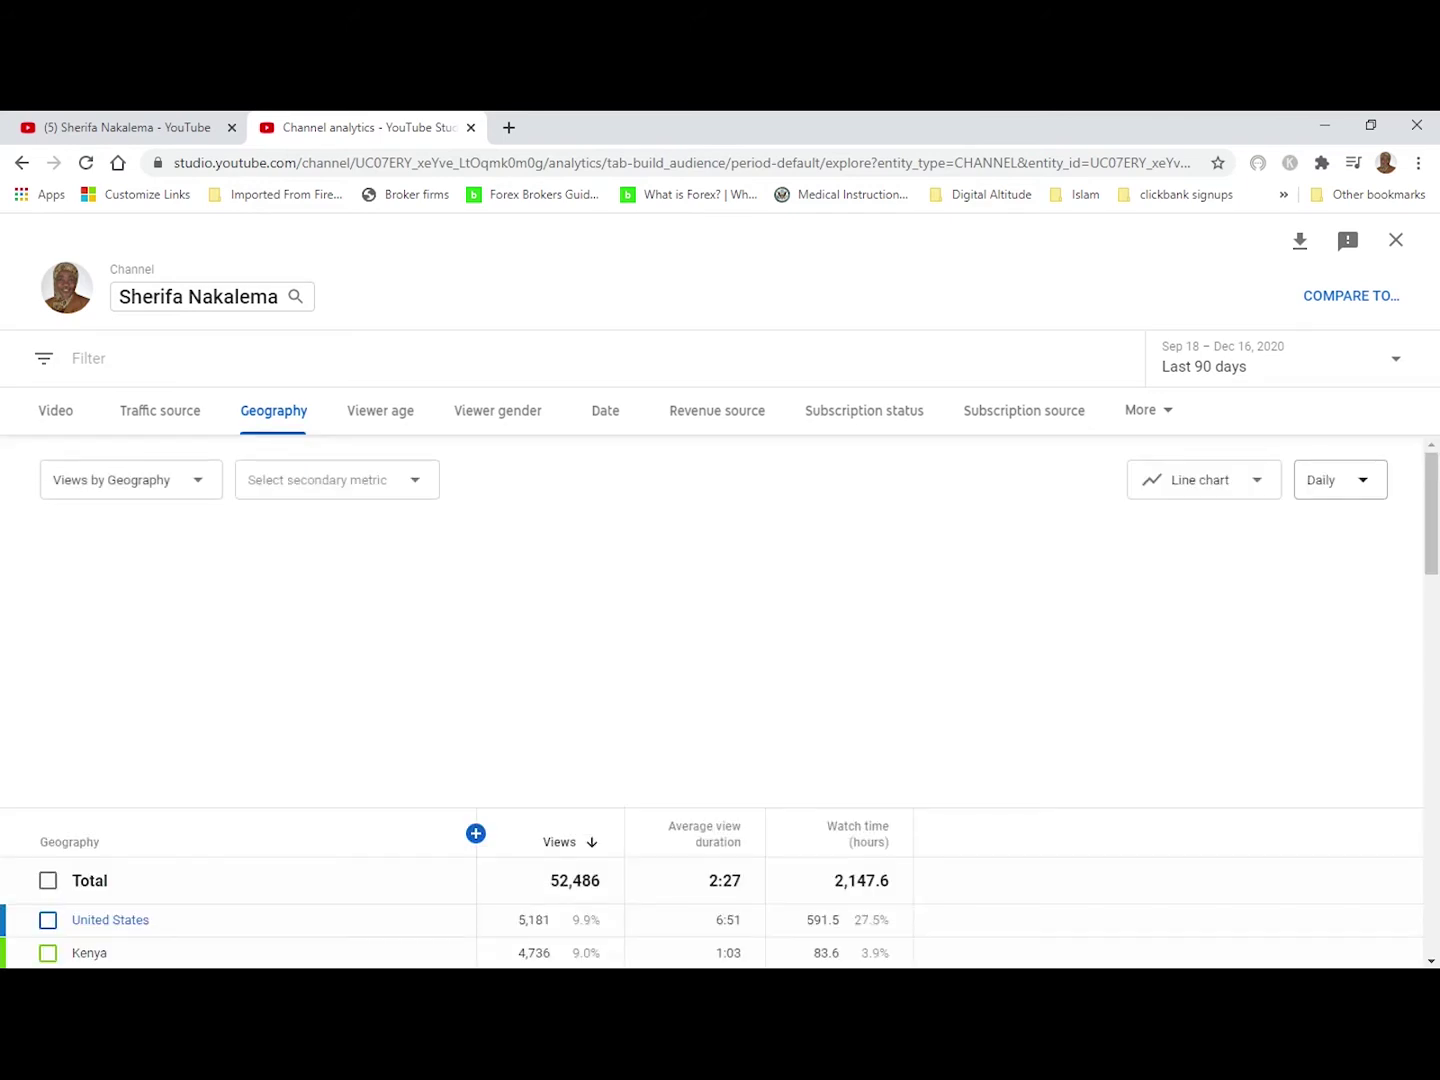
# - Examine the views, average view duration and watch time of the top countries in the geography table
pyautogui.scroll(-3, 711, 699)
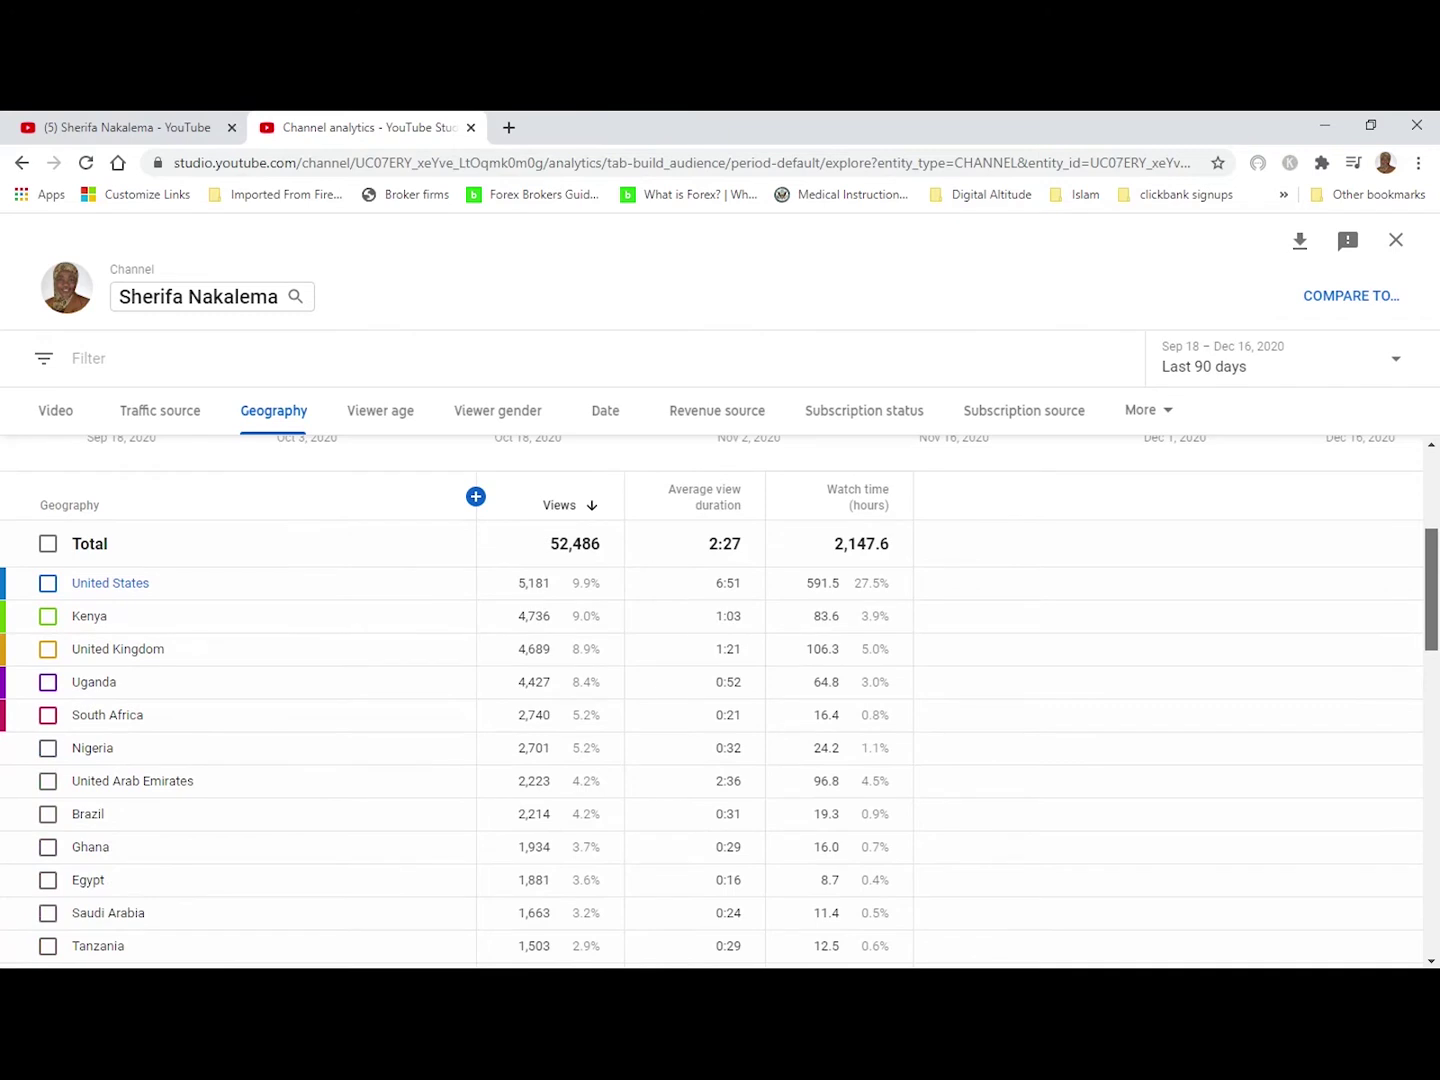
pyautogui.scroll(1, 720, 699)
pyautogui.scroll(-1, 711, 700)
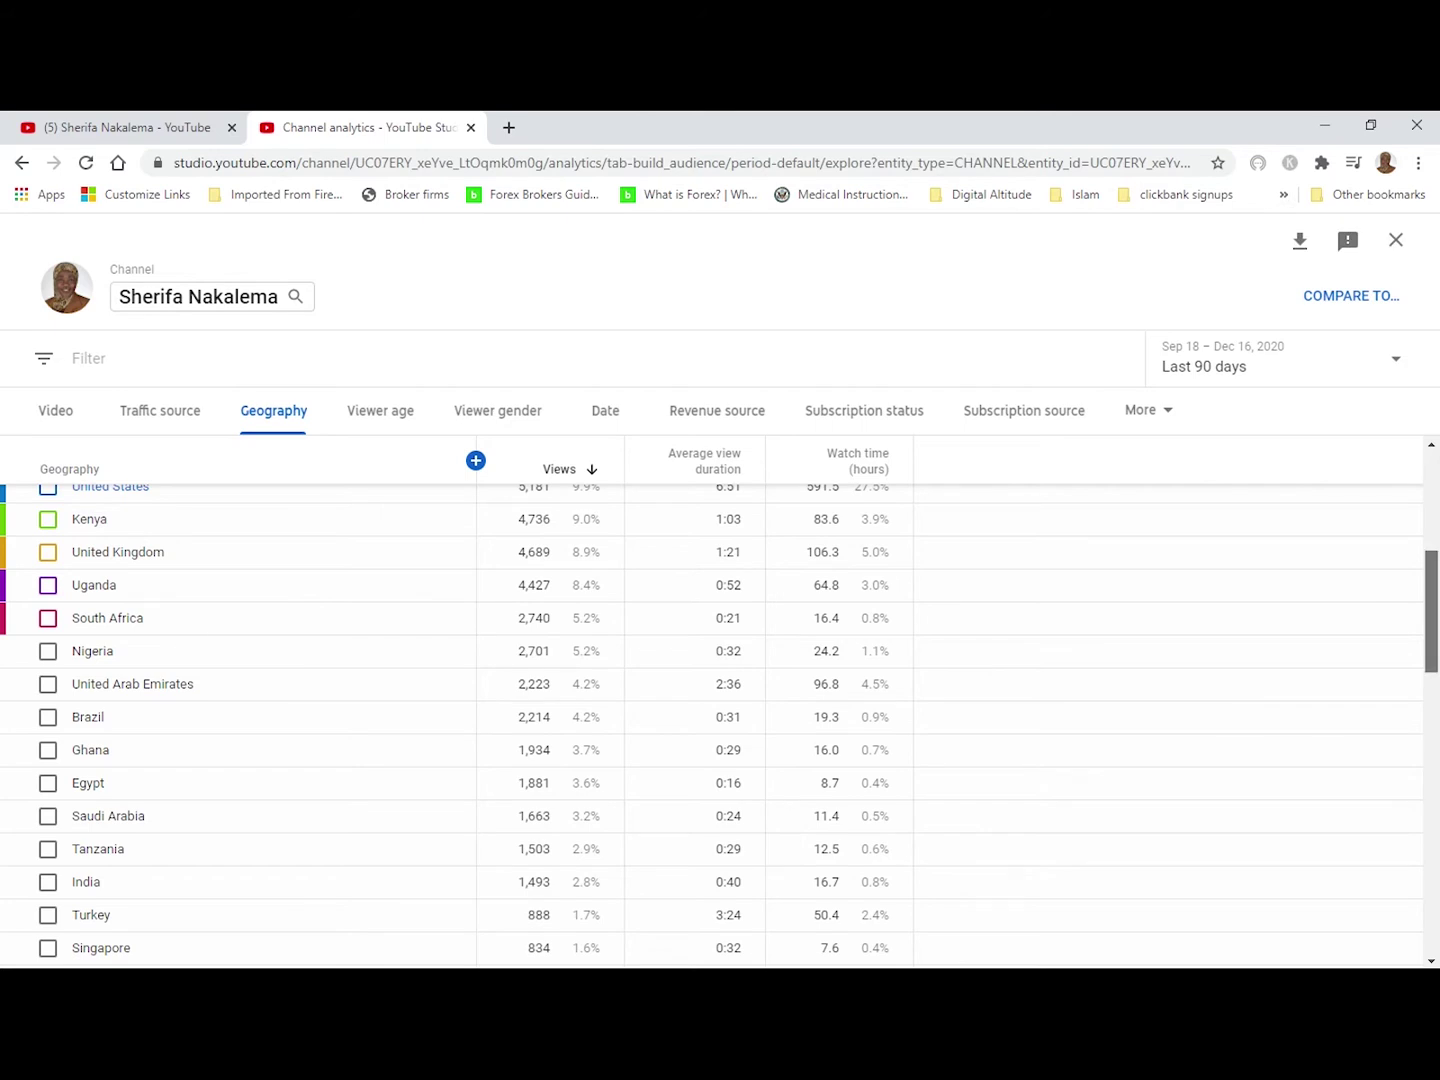
pyautogui.scroll(3, 713, 700)
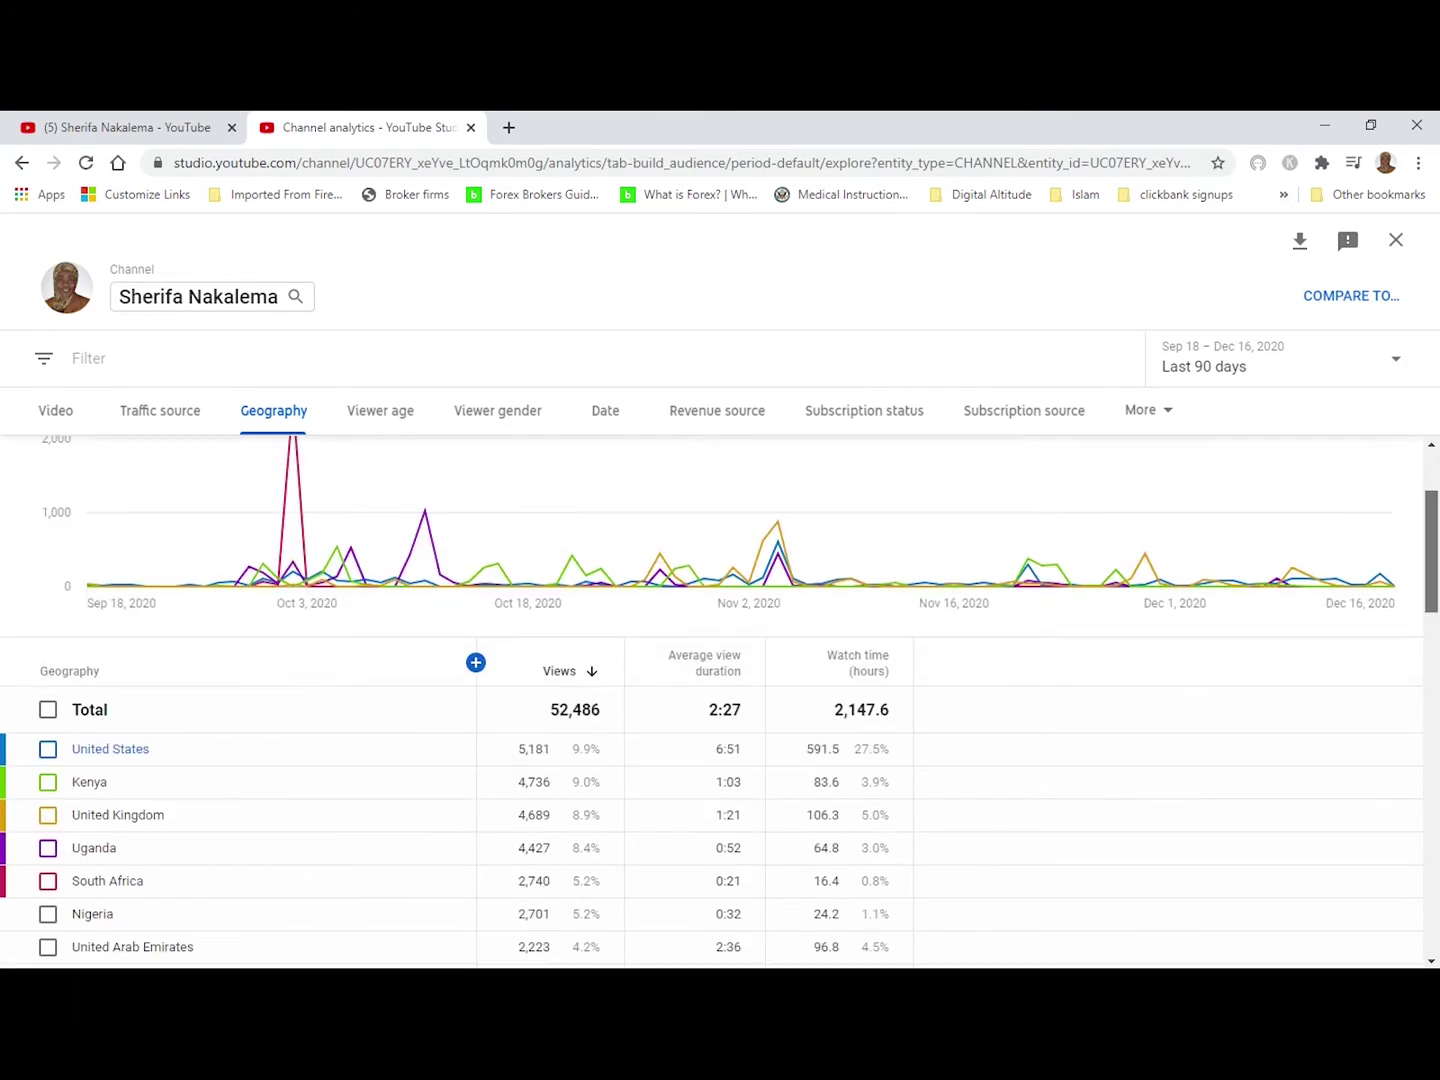
pyautogui.scroll(-3, 712, 700)
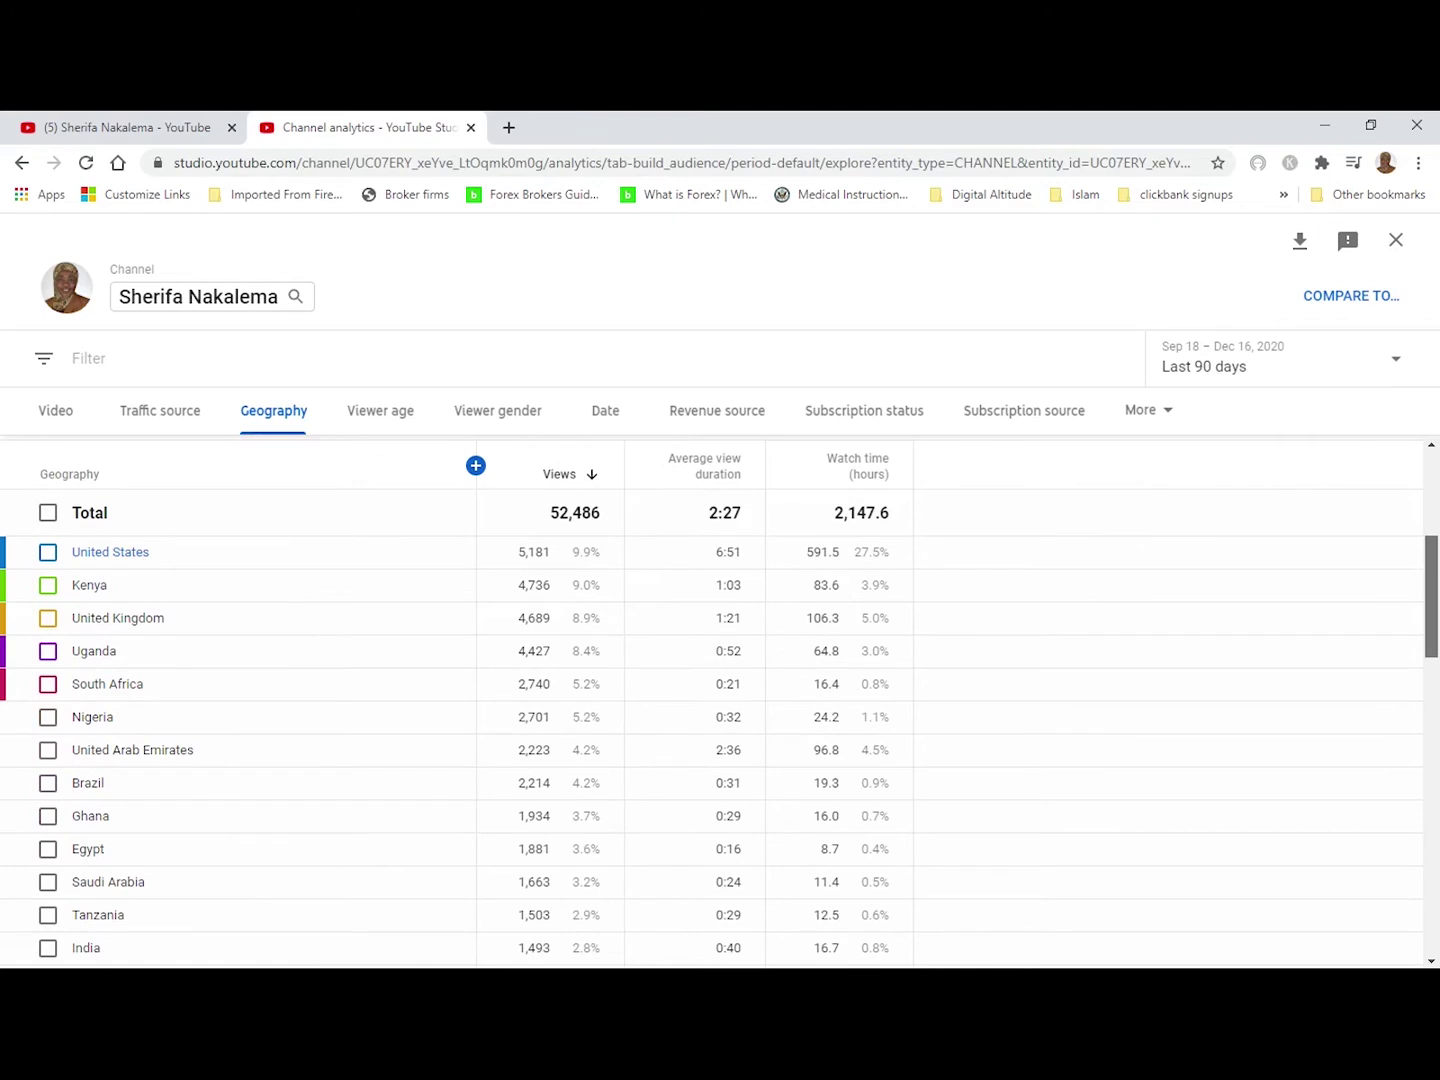
pyautogui.scroll(1, 713, 699)
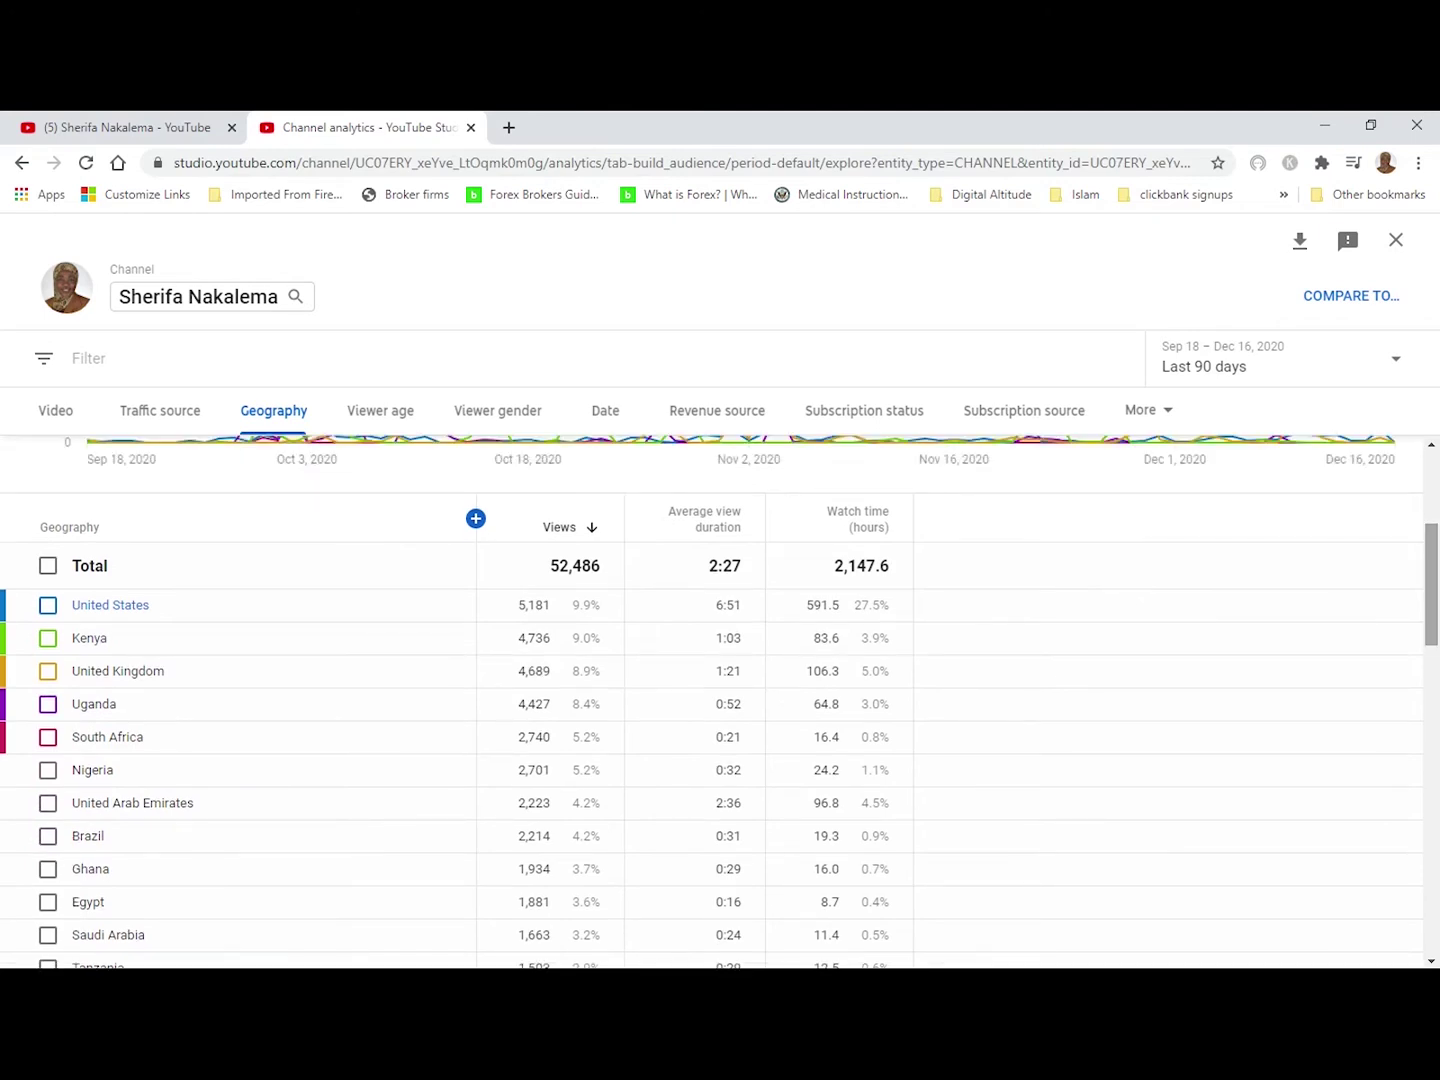
pyautogui.scroll(-1, 713, 700)
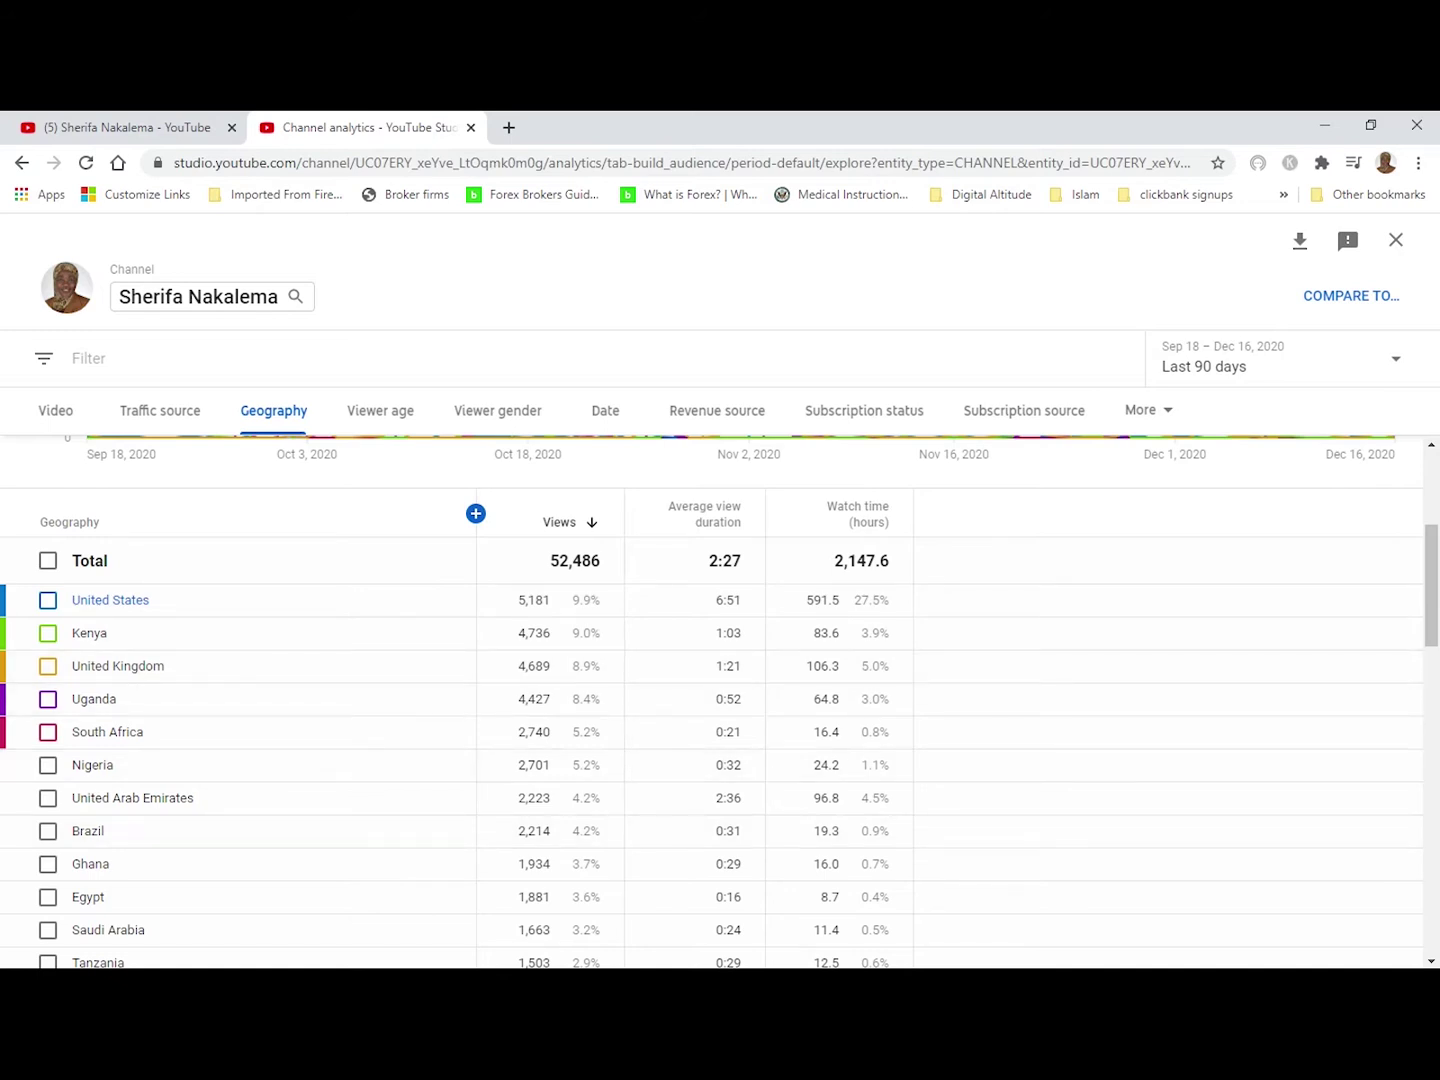
pyautogui.moveTo(1431, 586); pyautogui.dragTo(1431, 824)
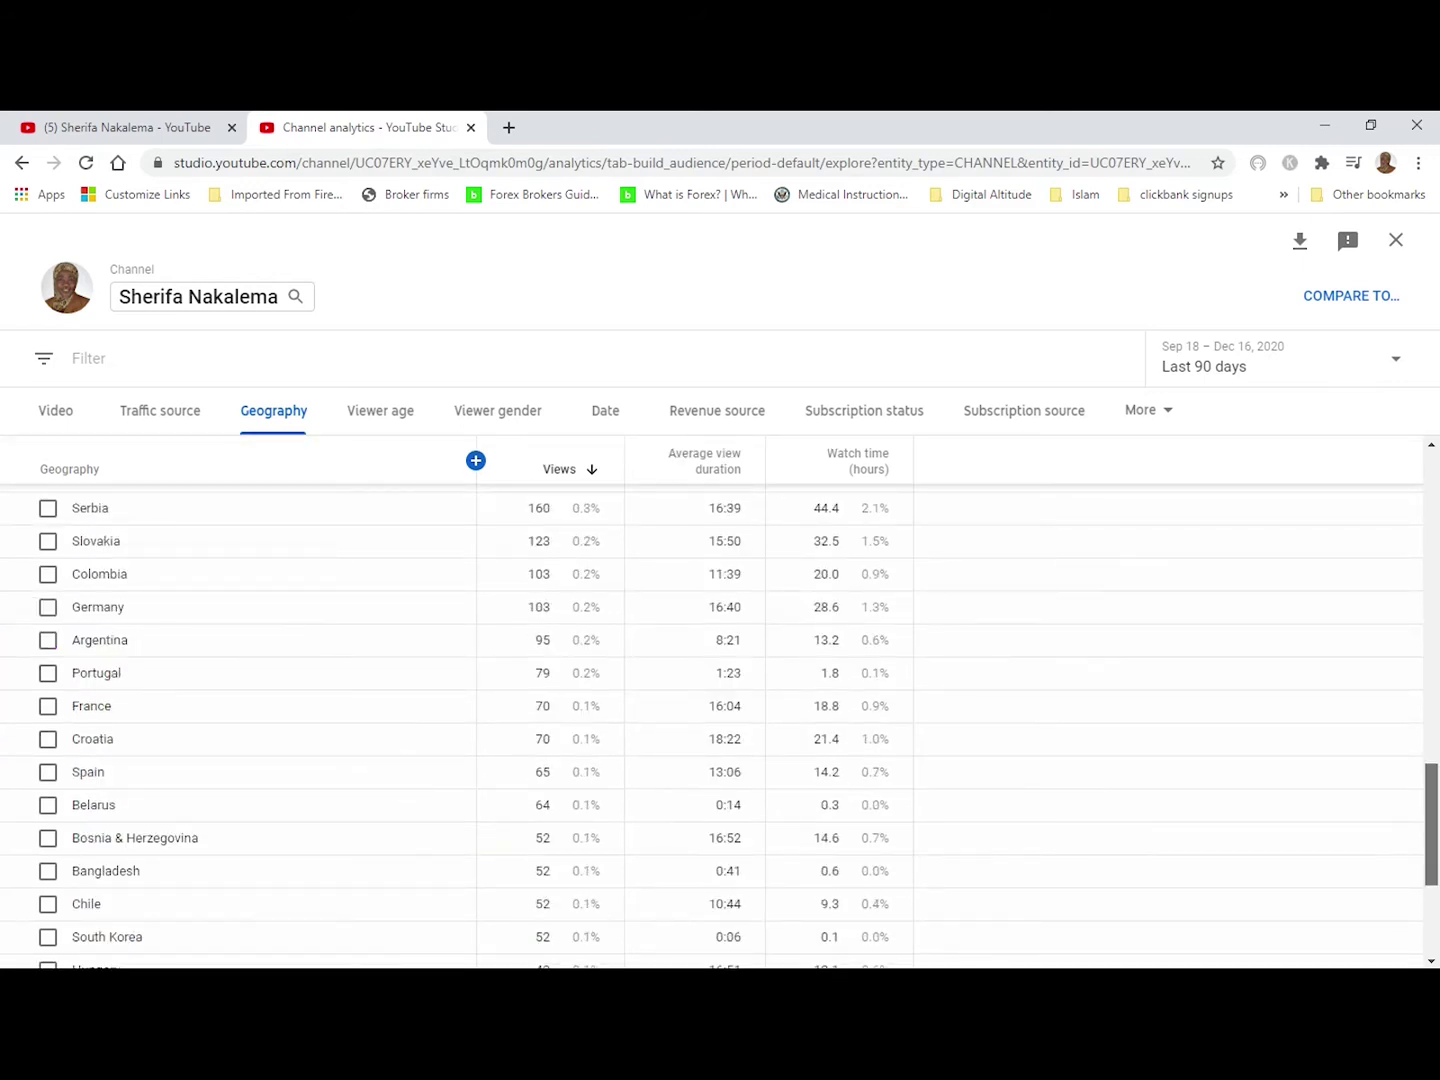
pyautogui.moveTo(1431, 825); pyautogui.dragTo(1432, 610)
pyautogui.scroll(2, 720, 700)
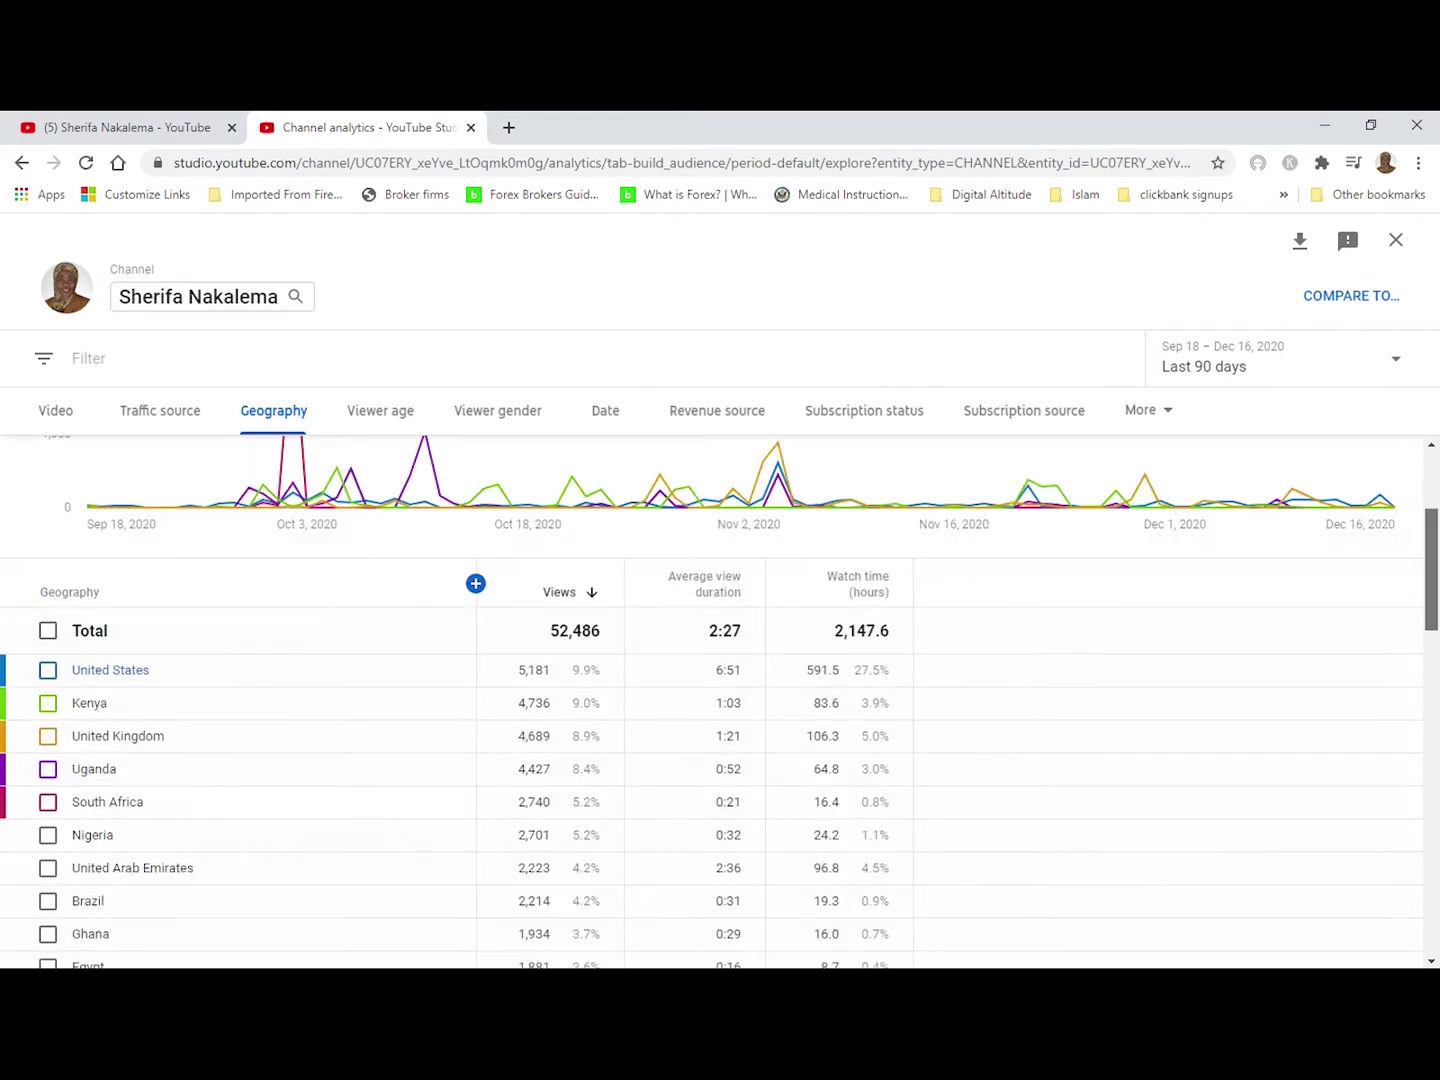
pyautogui.scroll(-1, 720, 699)
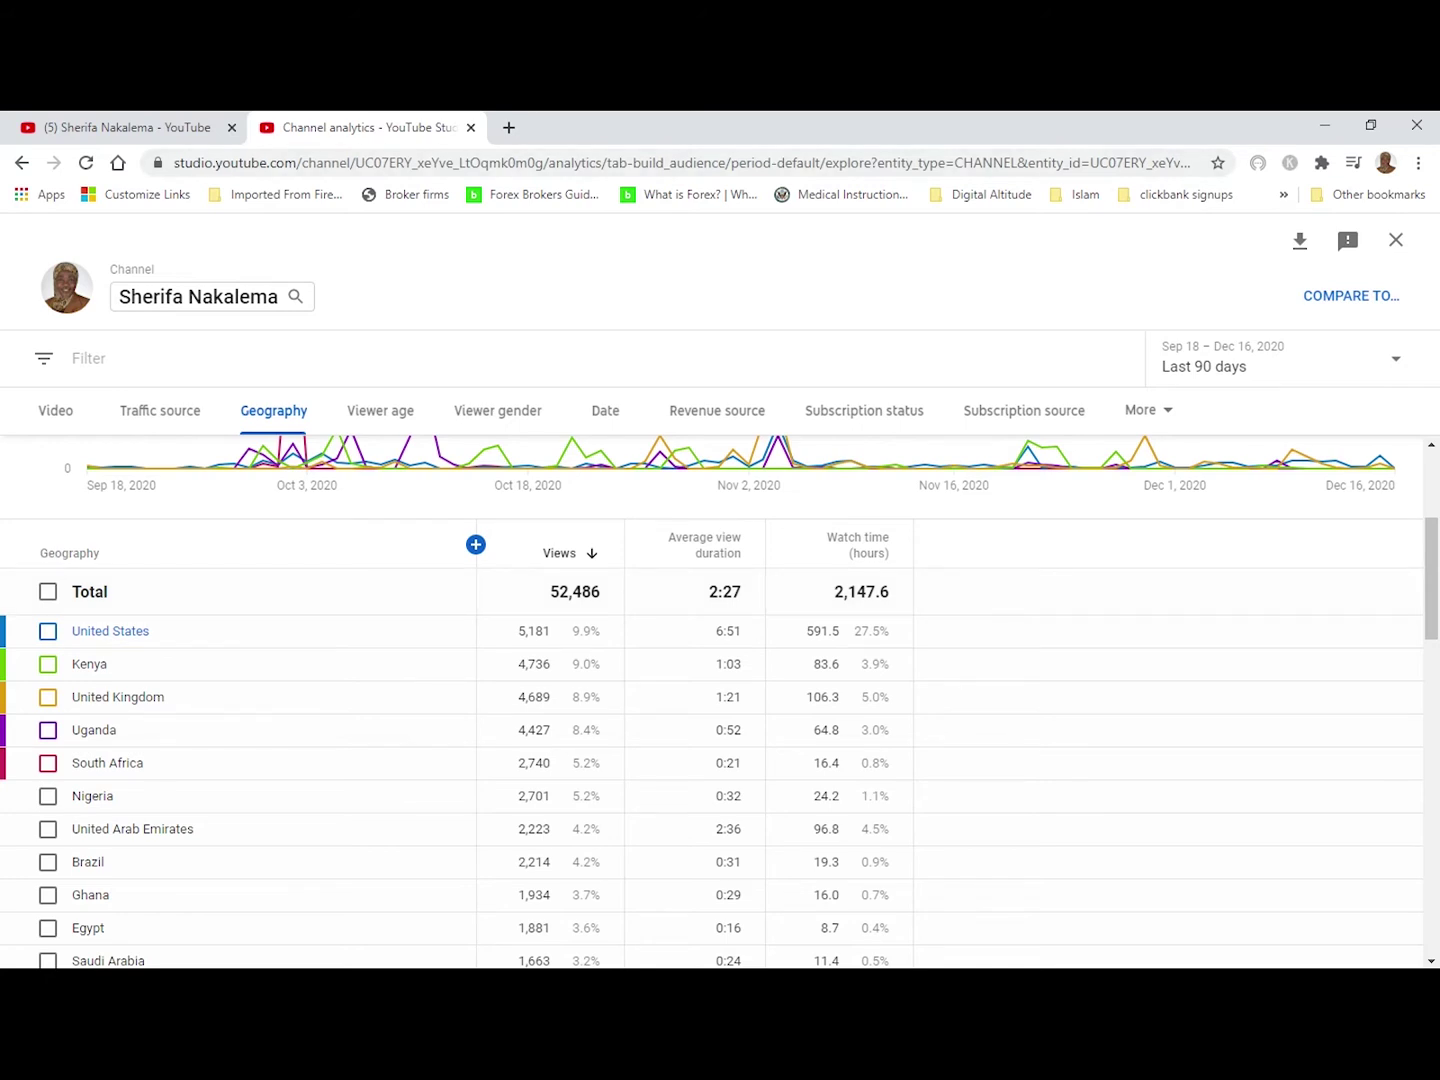
pyautogui.moveTo(705, 545)
pyautogui.moveTo(705, 545)
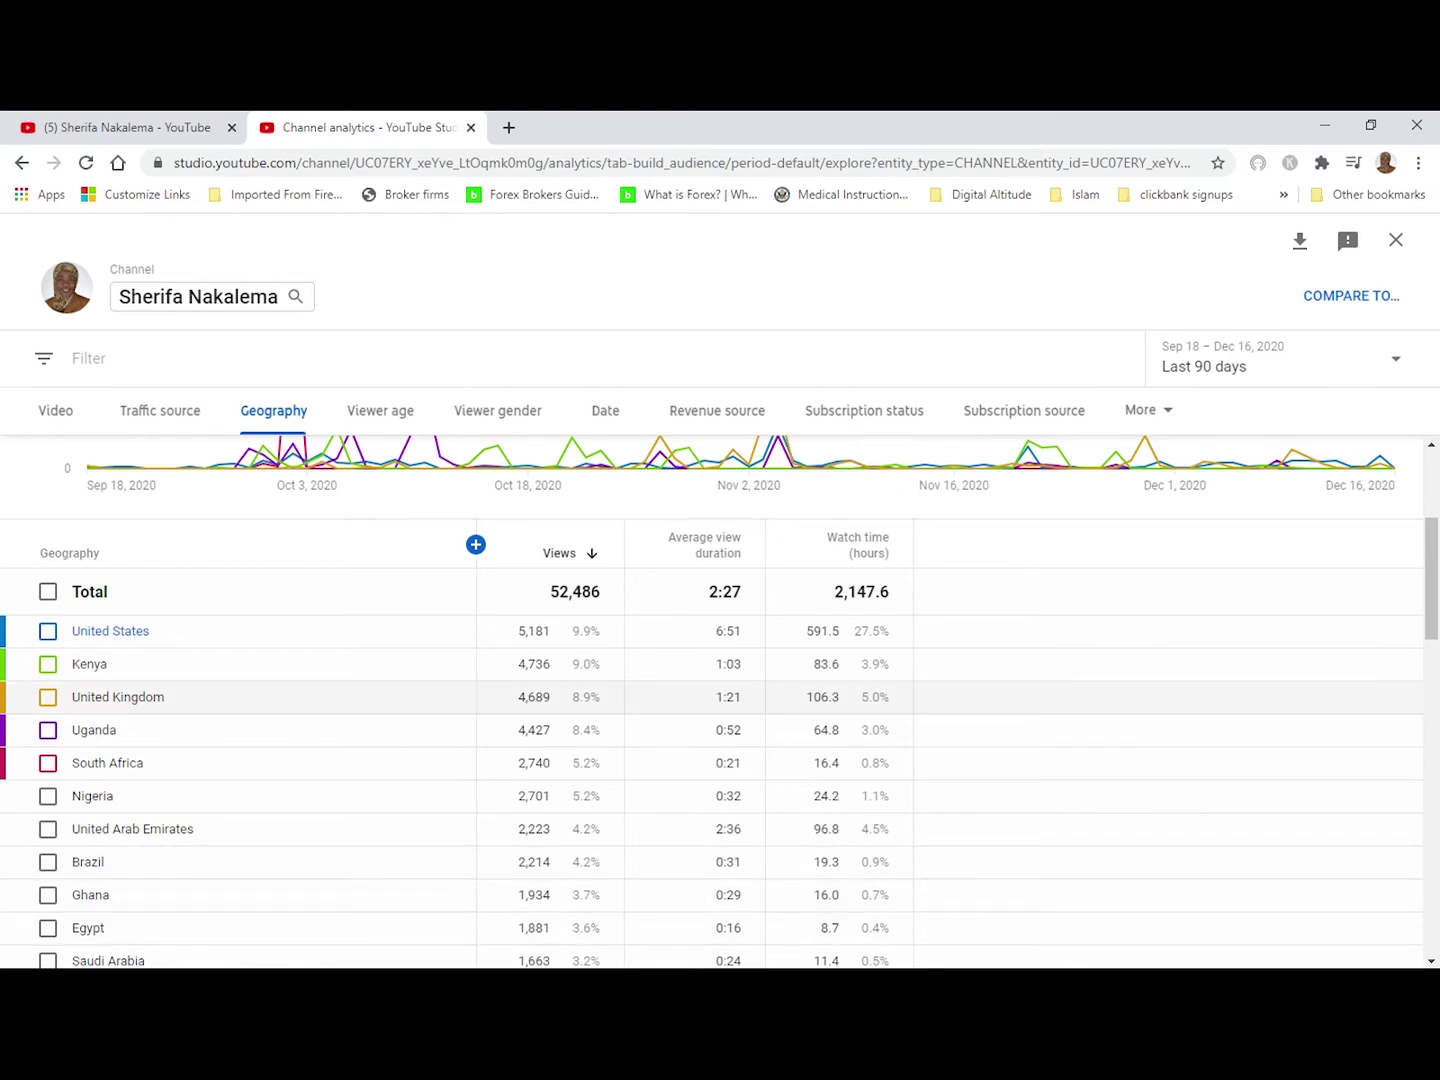
# - Review the lower-ranked countries in the geography table and compare their viewing figures with those of the leading countries
pyautogui.scroll(-2, 720, 700)
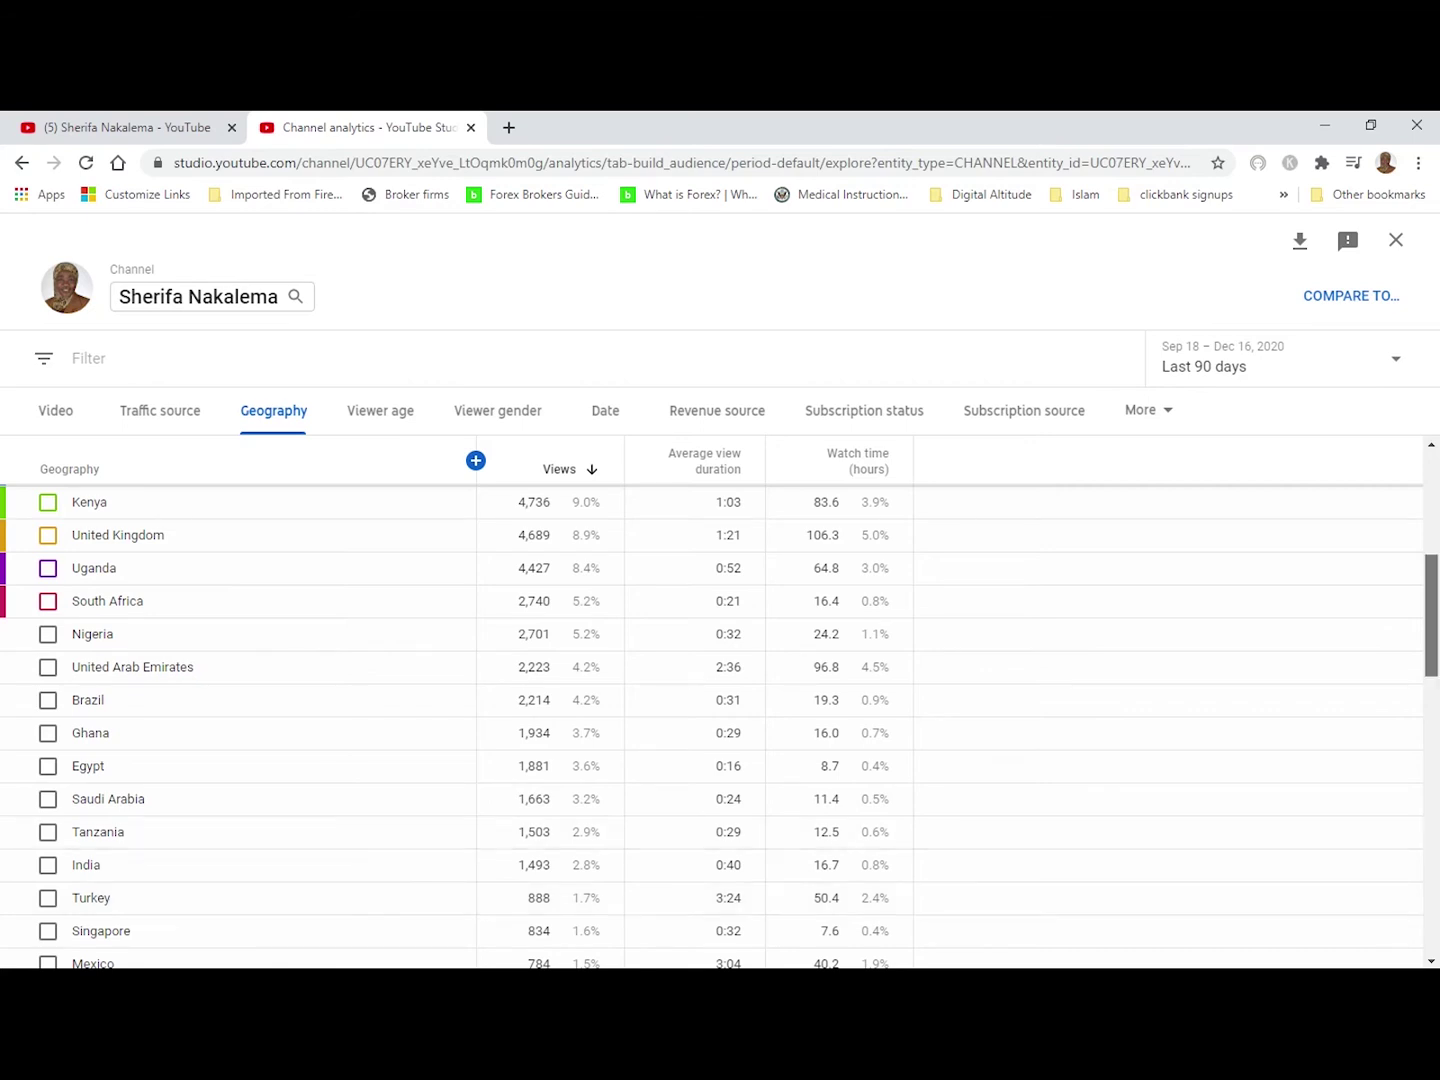
pyautogui.scroll(-1, 720, 727)
pyautogui.scroll(-2, 720, 720)
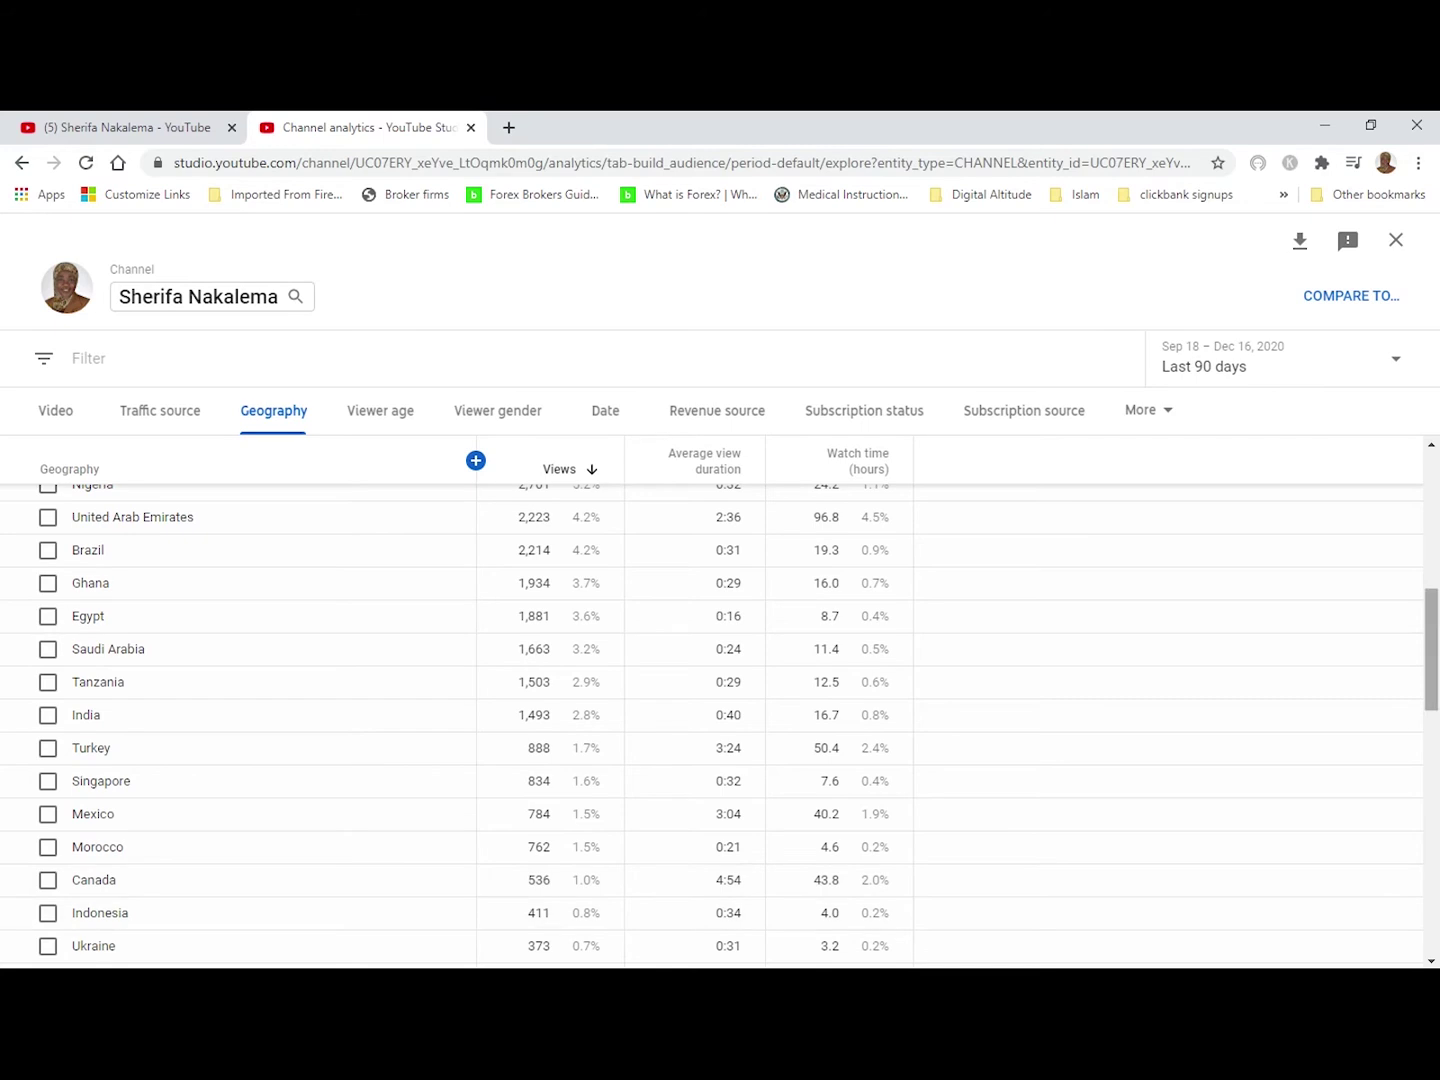
pyautogui.scroll(-3, 712, 727)
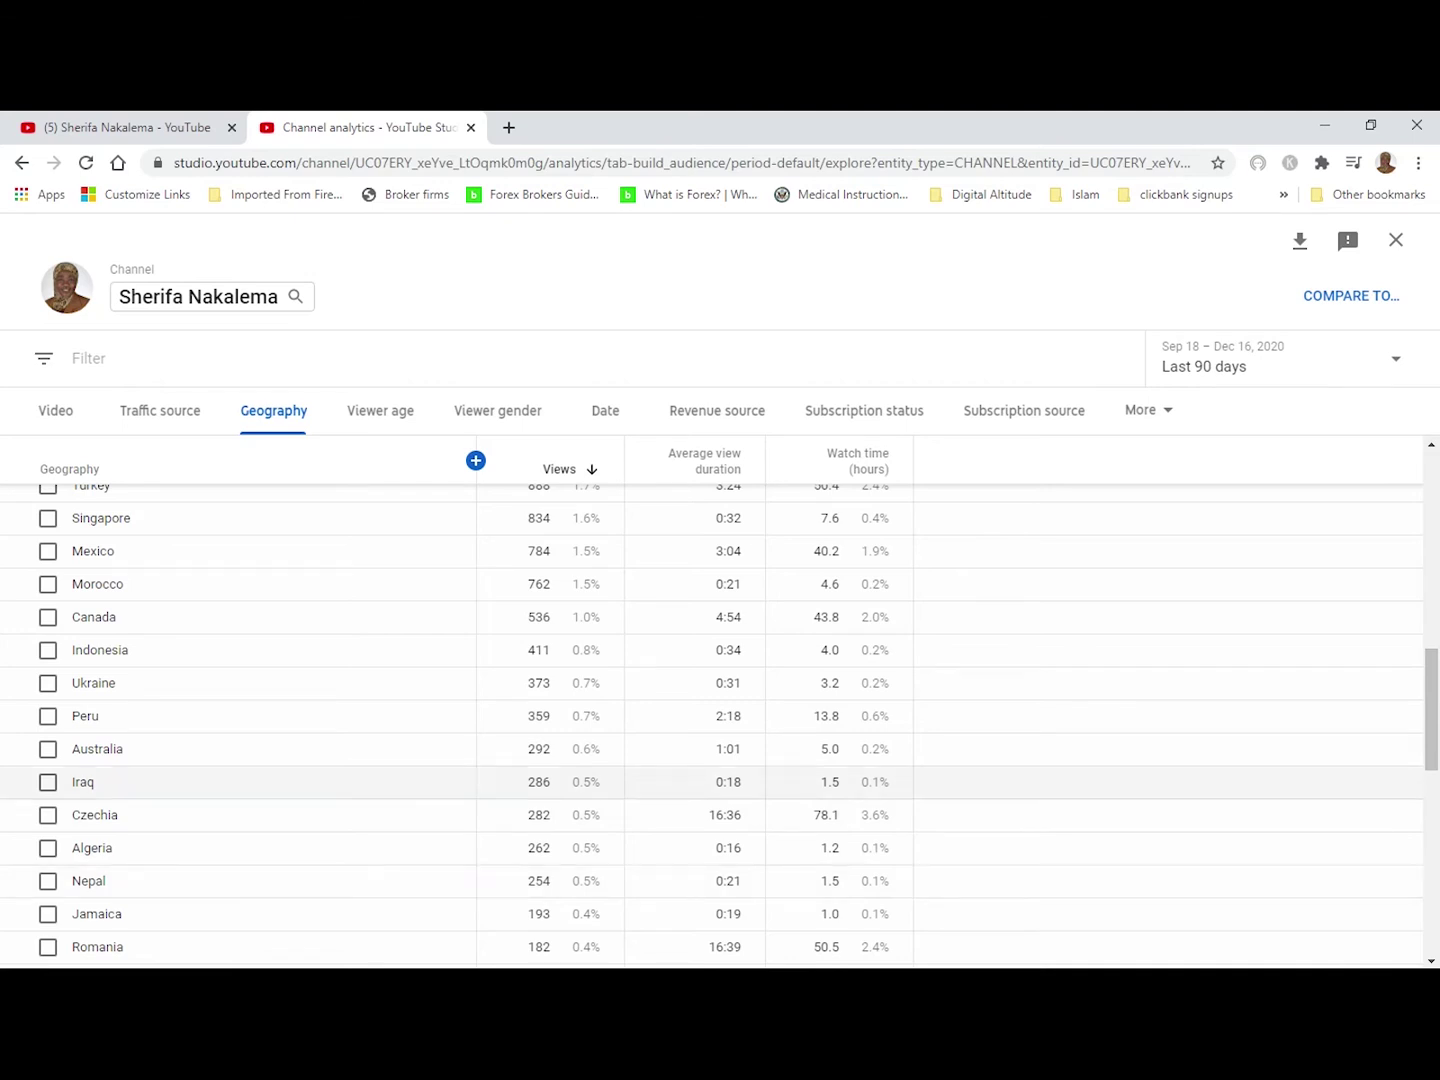
pyautogui.scroll(-2, 700, 785)
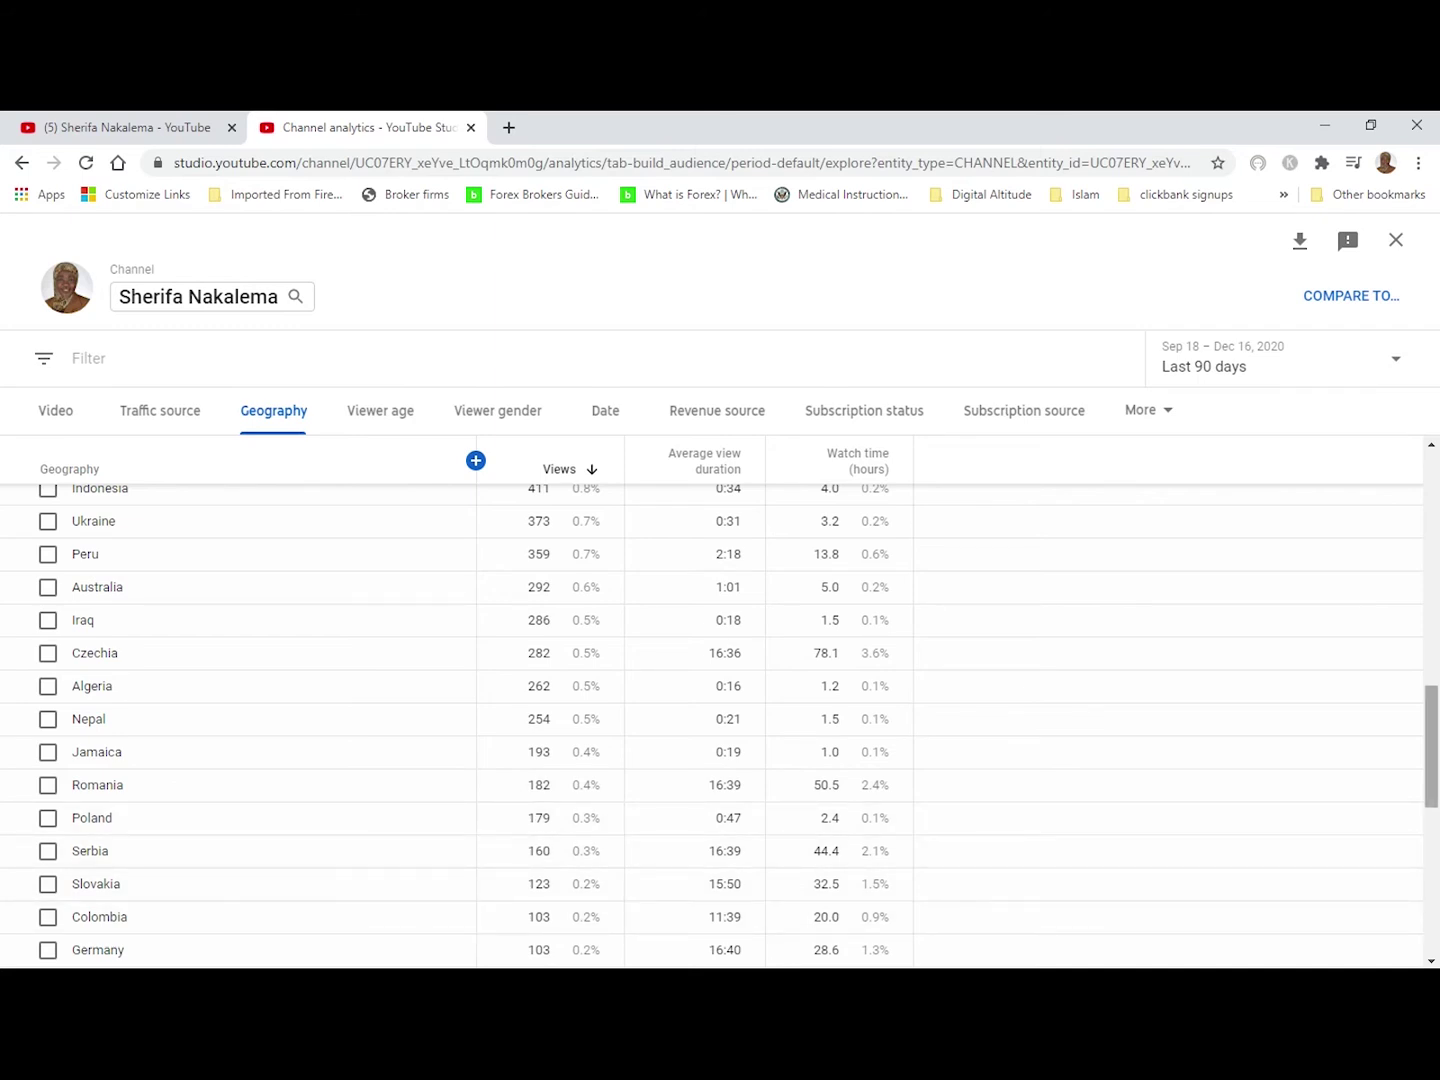
pyautogui.scroll(-2, 720, 723)
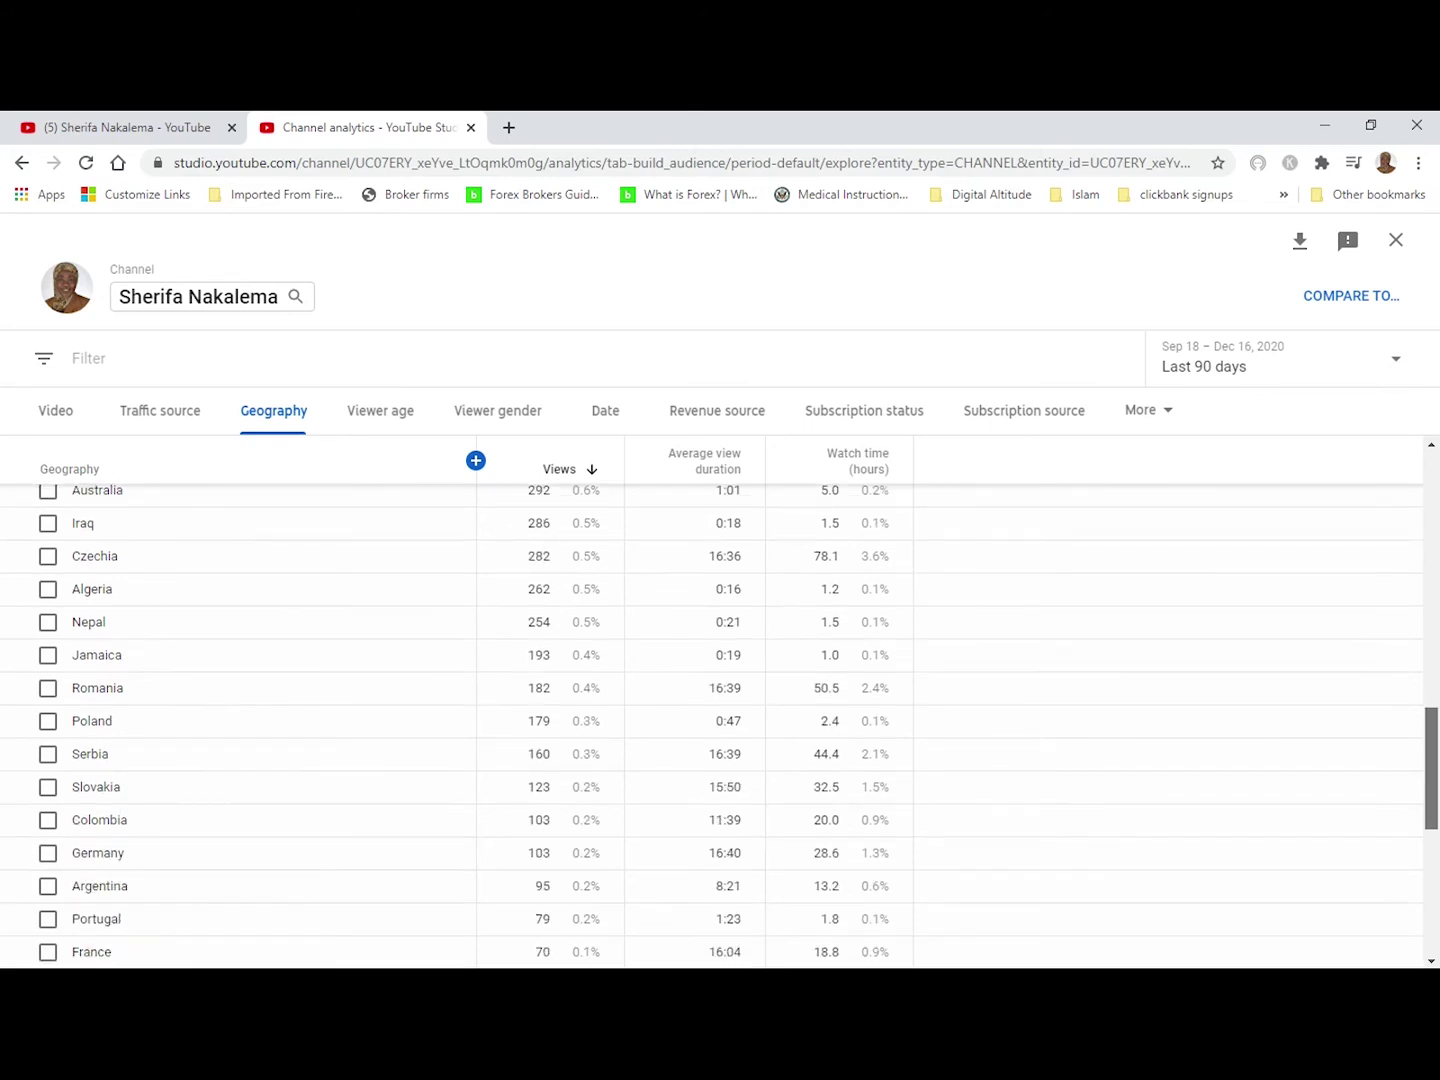
pyautogui.scroll(-1, 720, 723)
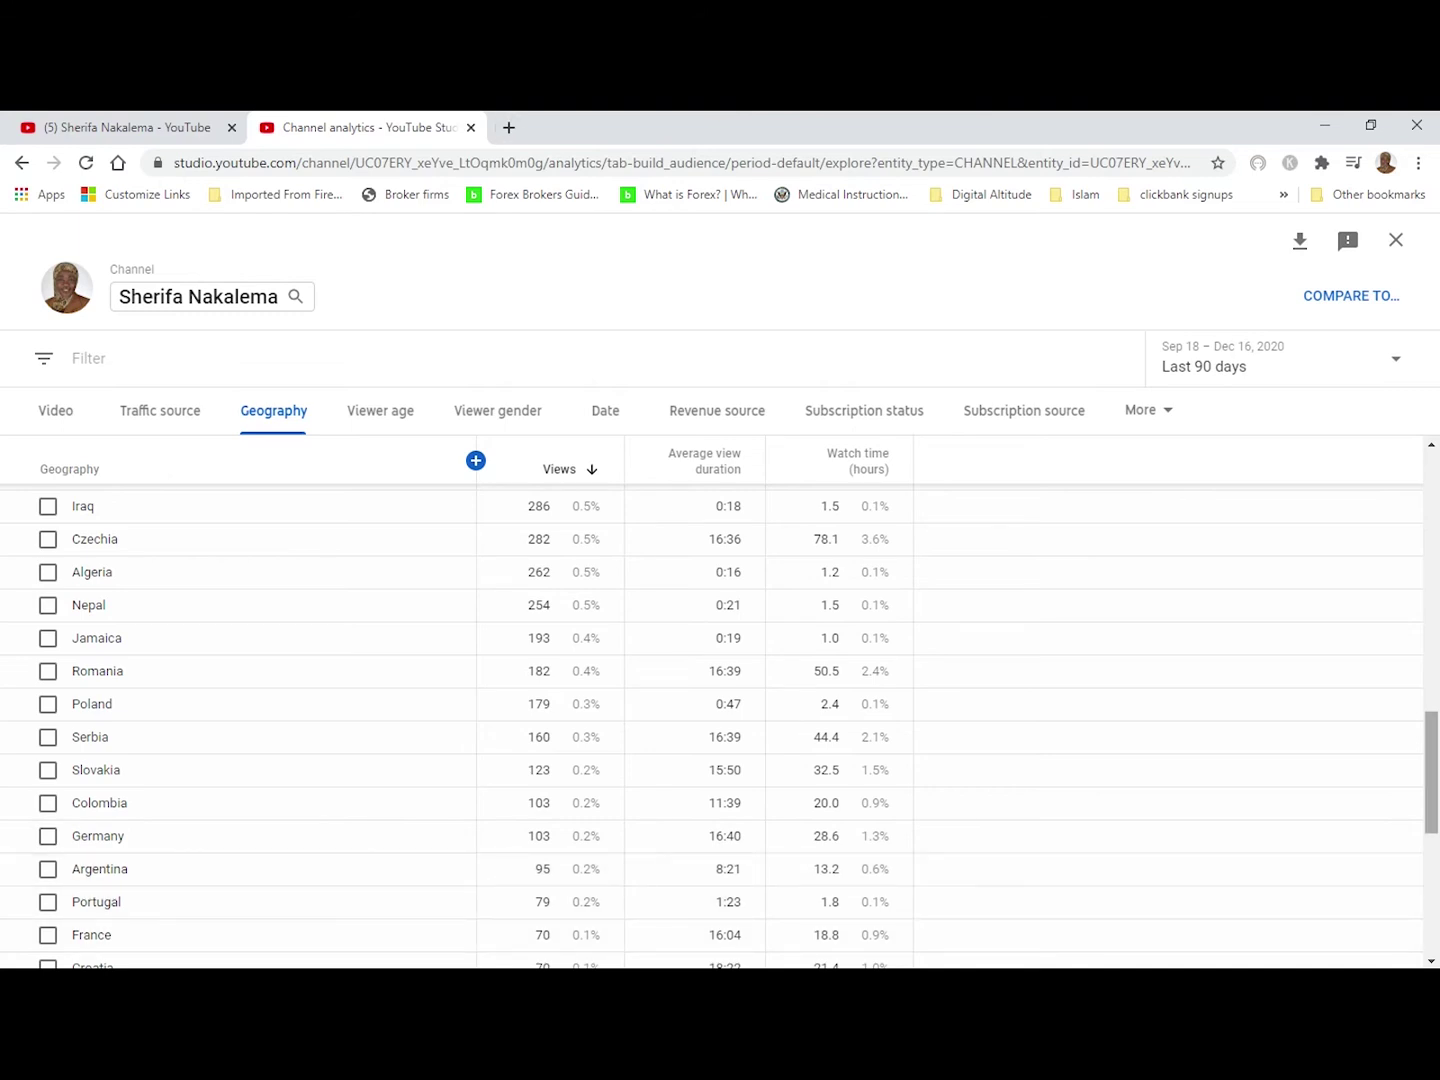
pyautogui.moveTo(1431, 772); pyautogui.dragTo(1431, 687)
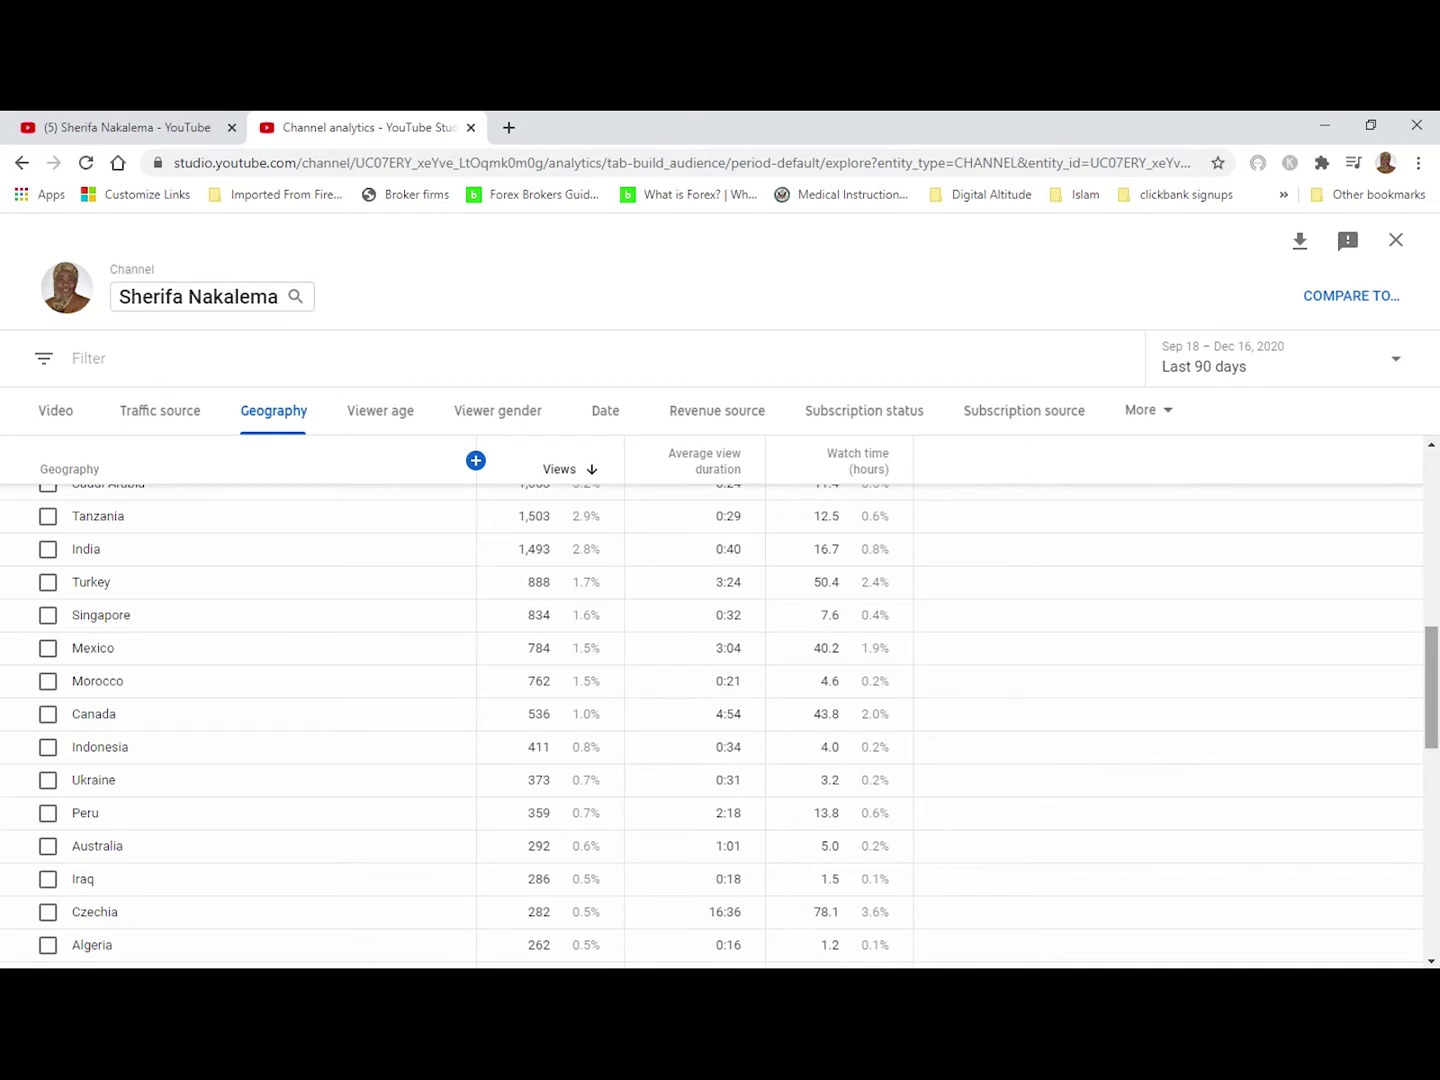
pyautogui.scroll(3, 1431, 690)
pyautogui.scroll(3, 1432, 626)
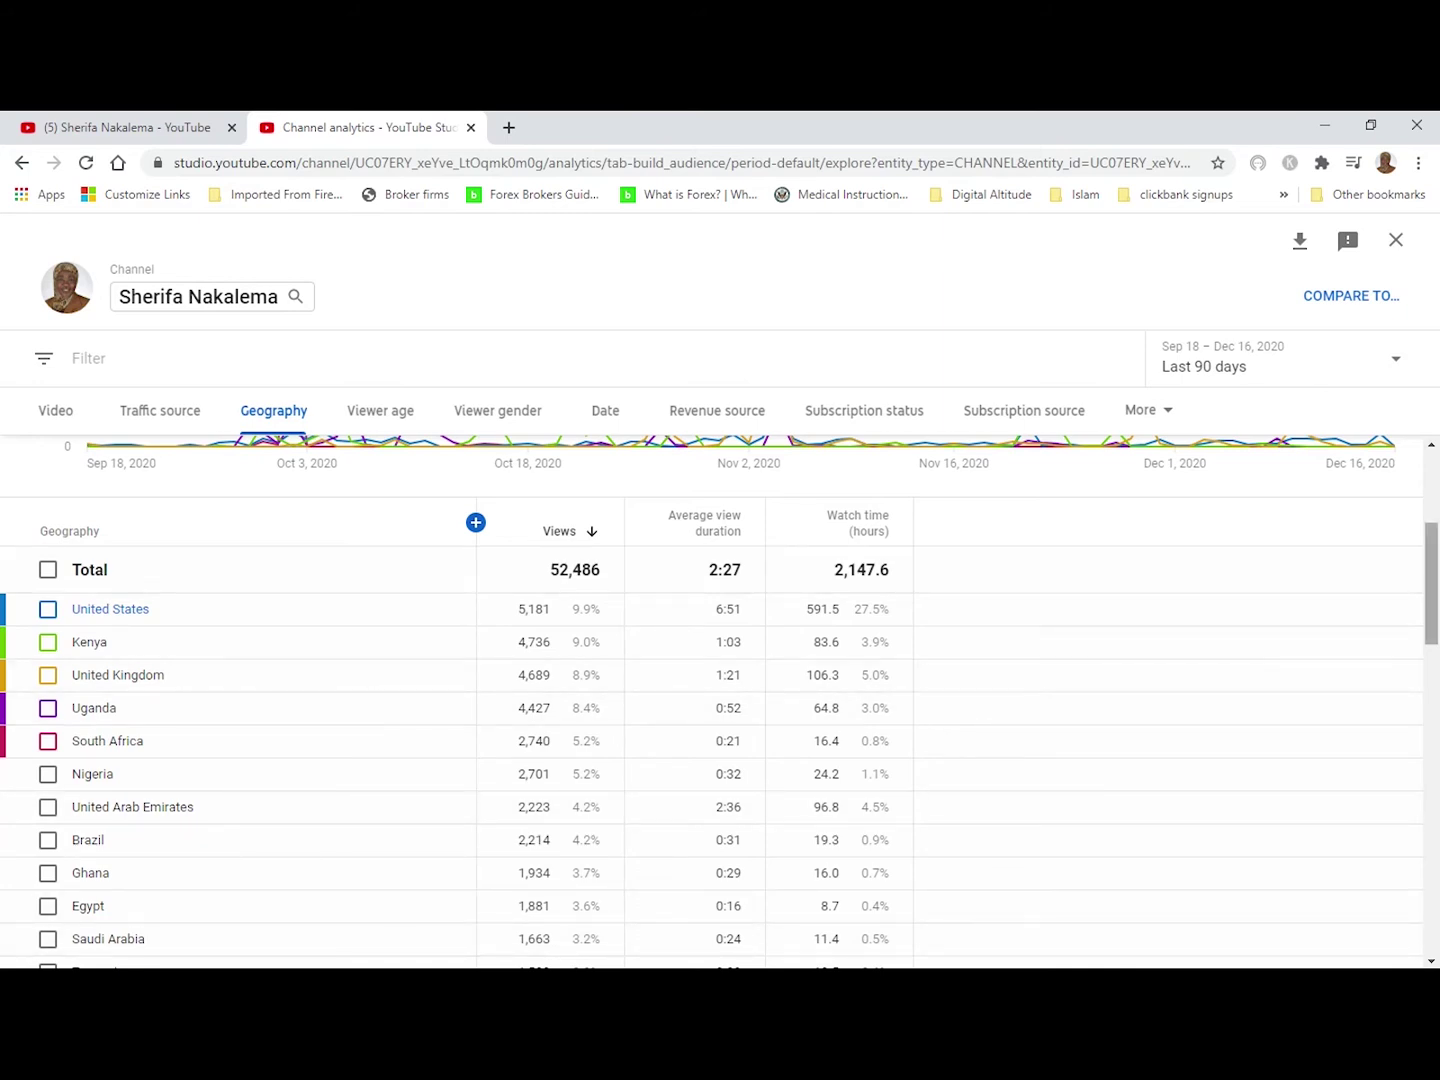
pyautogui.scroll(-2, 712, 700)
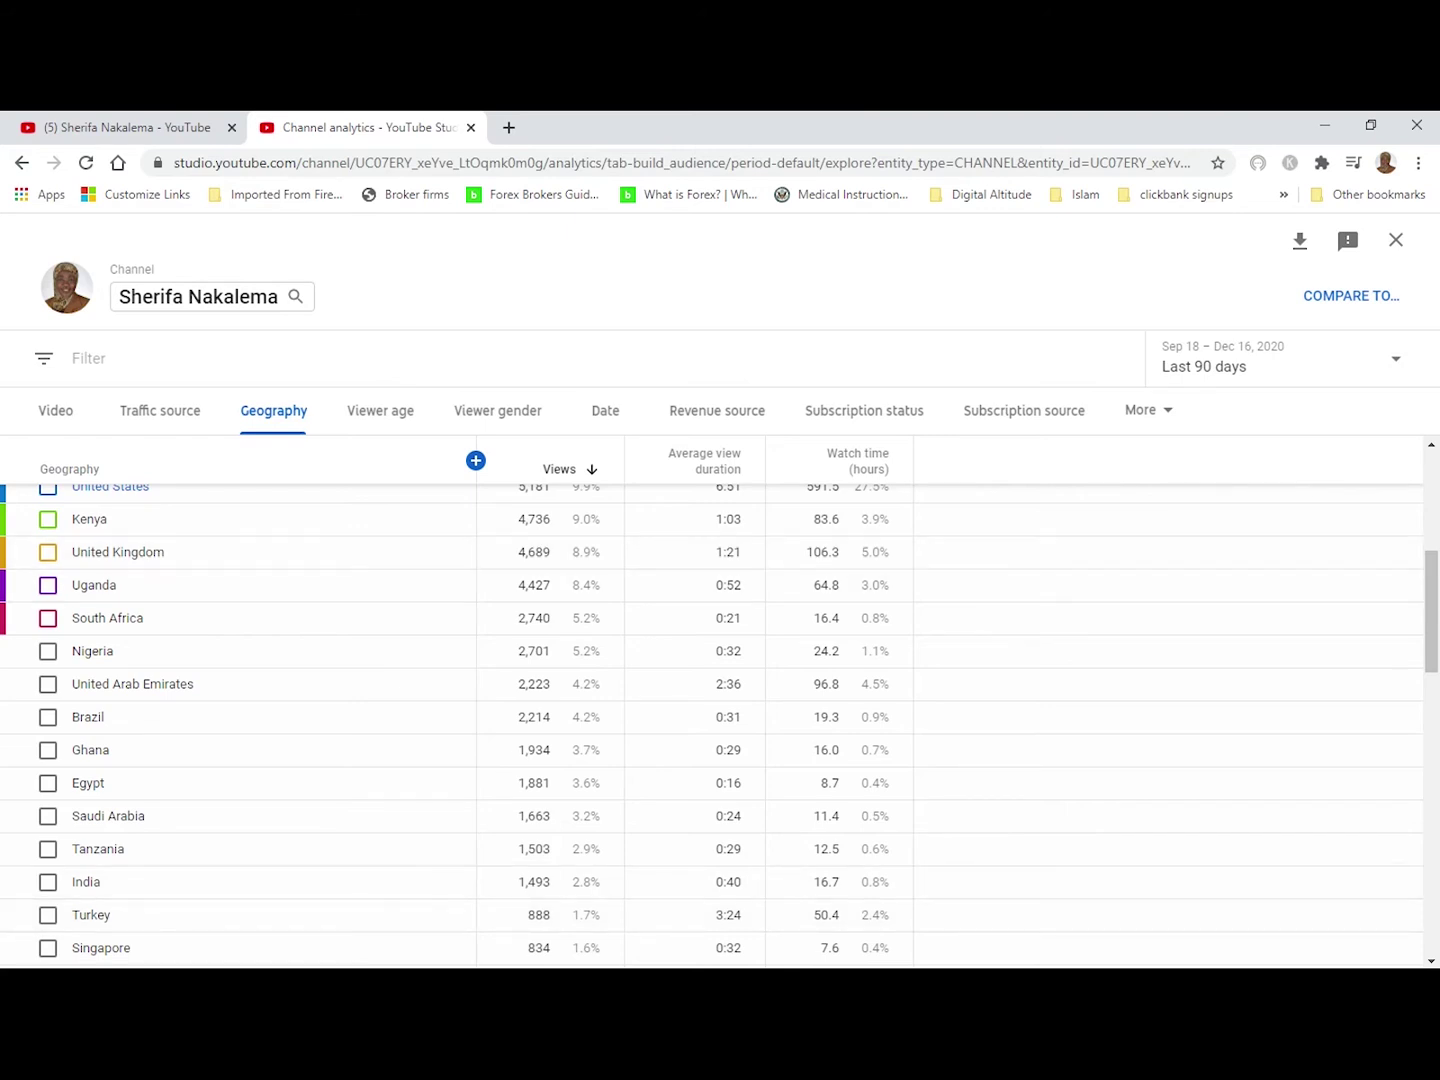
pyautogui.scroll(4, 720, 700)
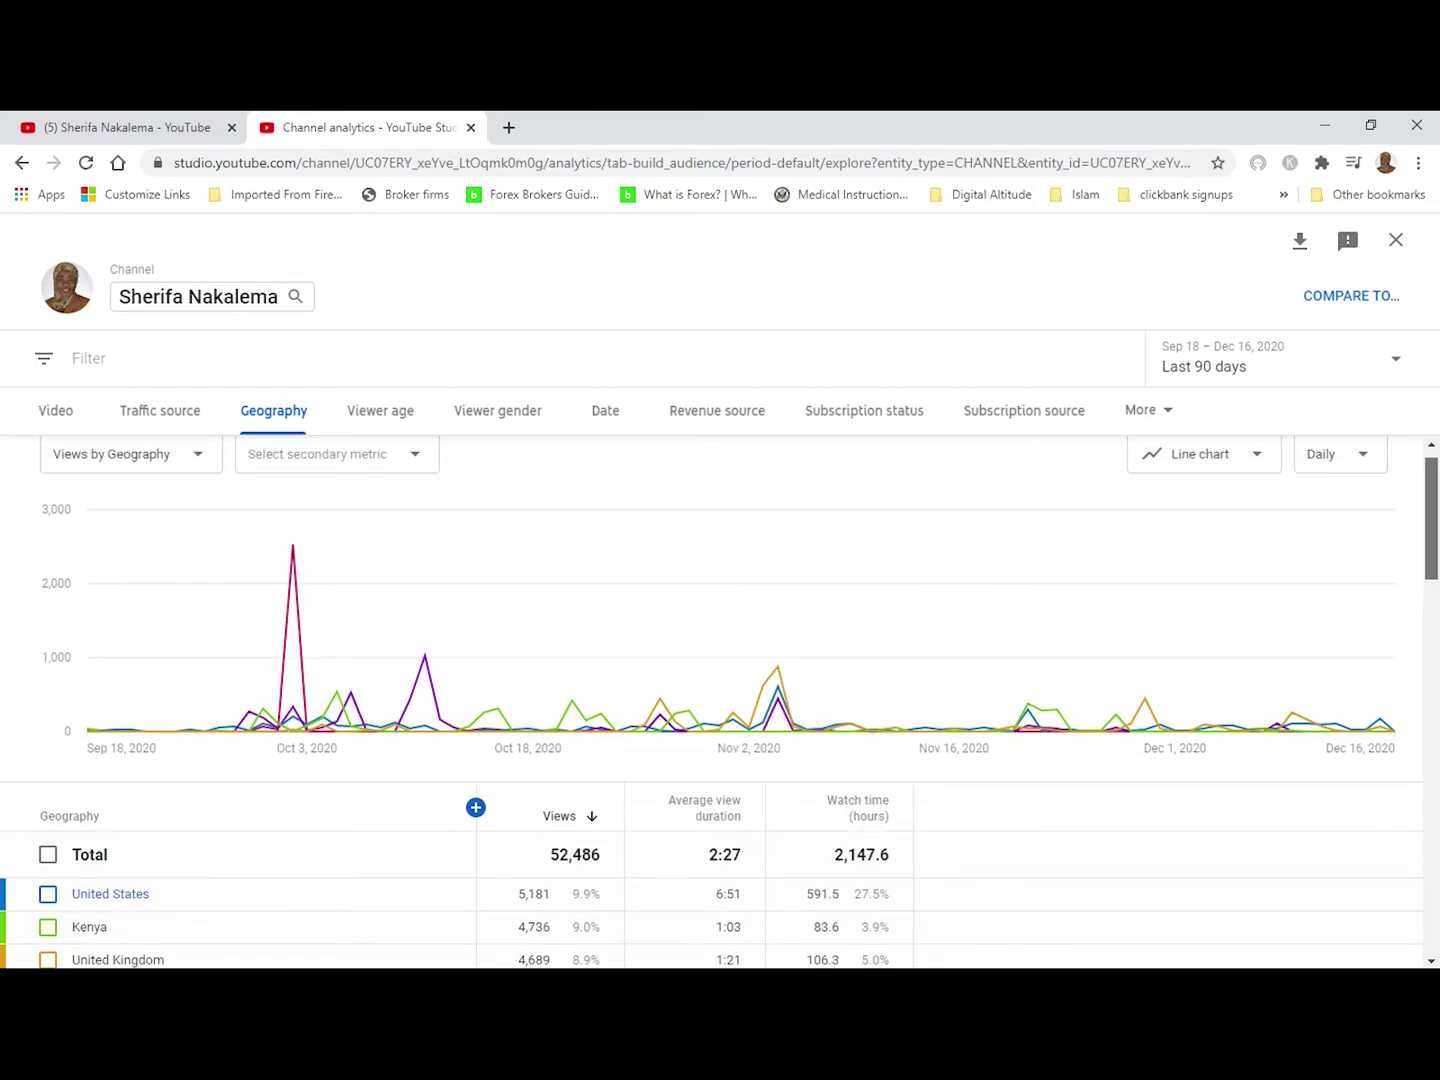
pyautogui.scroll(-3, 720, 700)
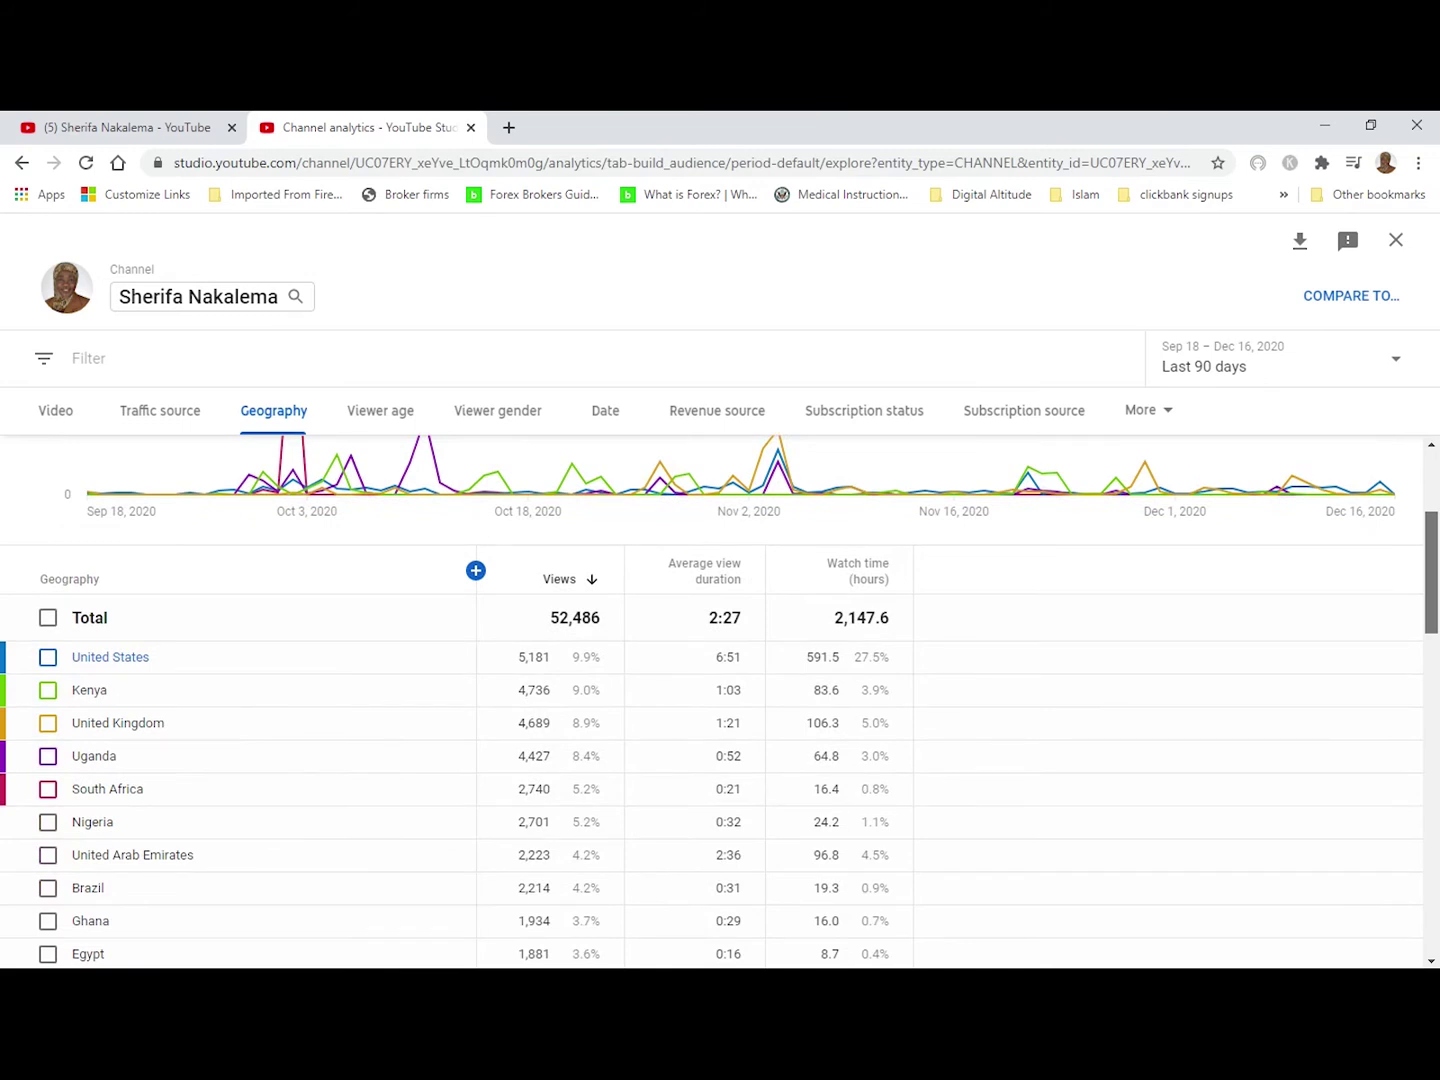
pyautogui.scroll(-1, 721, 700)
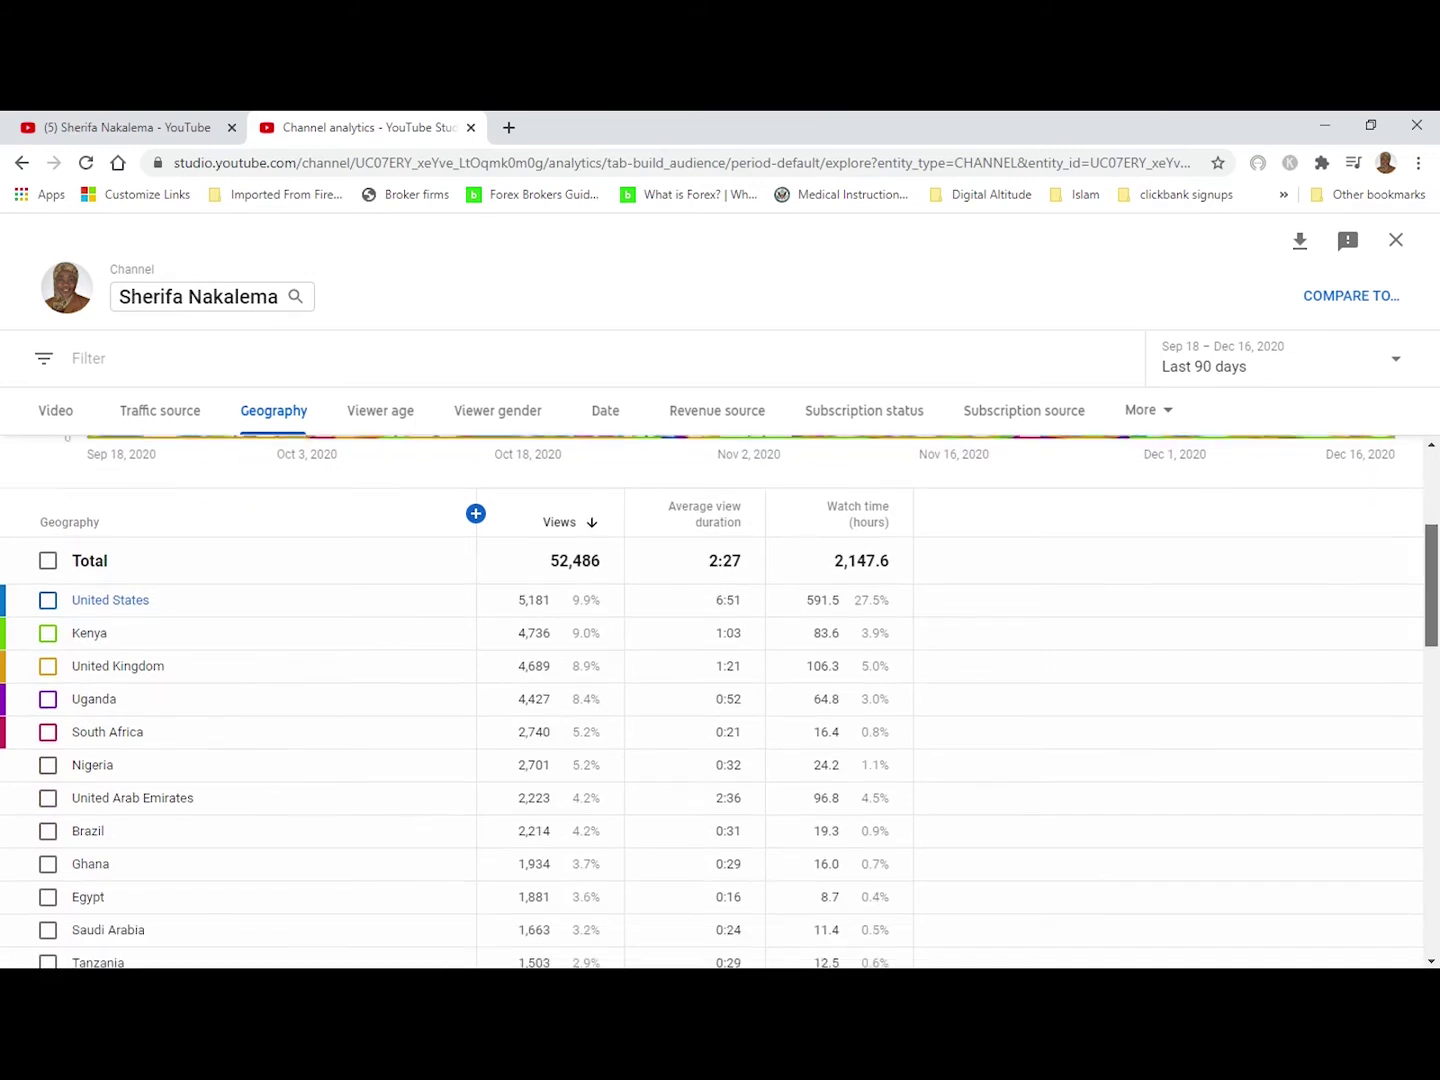
pyautogui.scroll(-1, 721, 700)
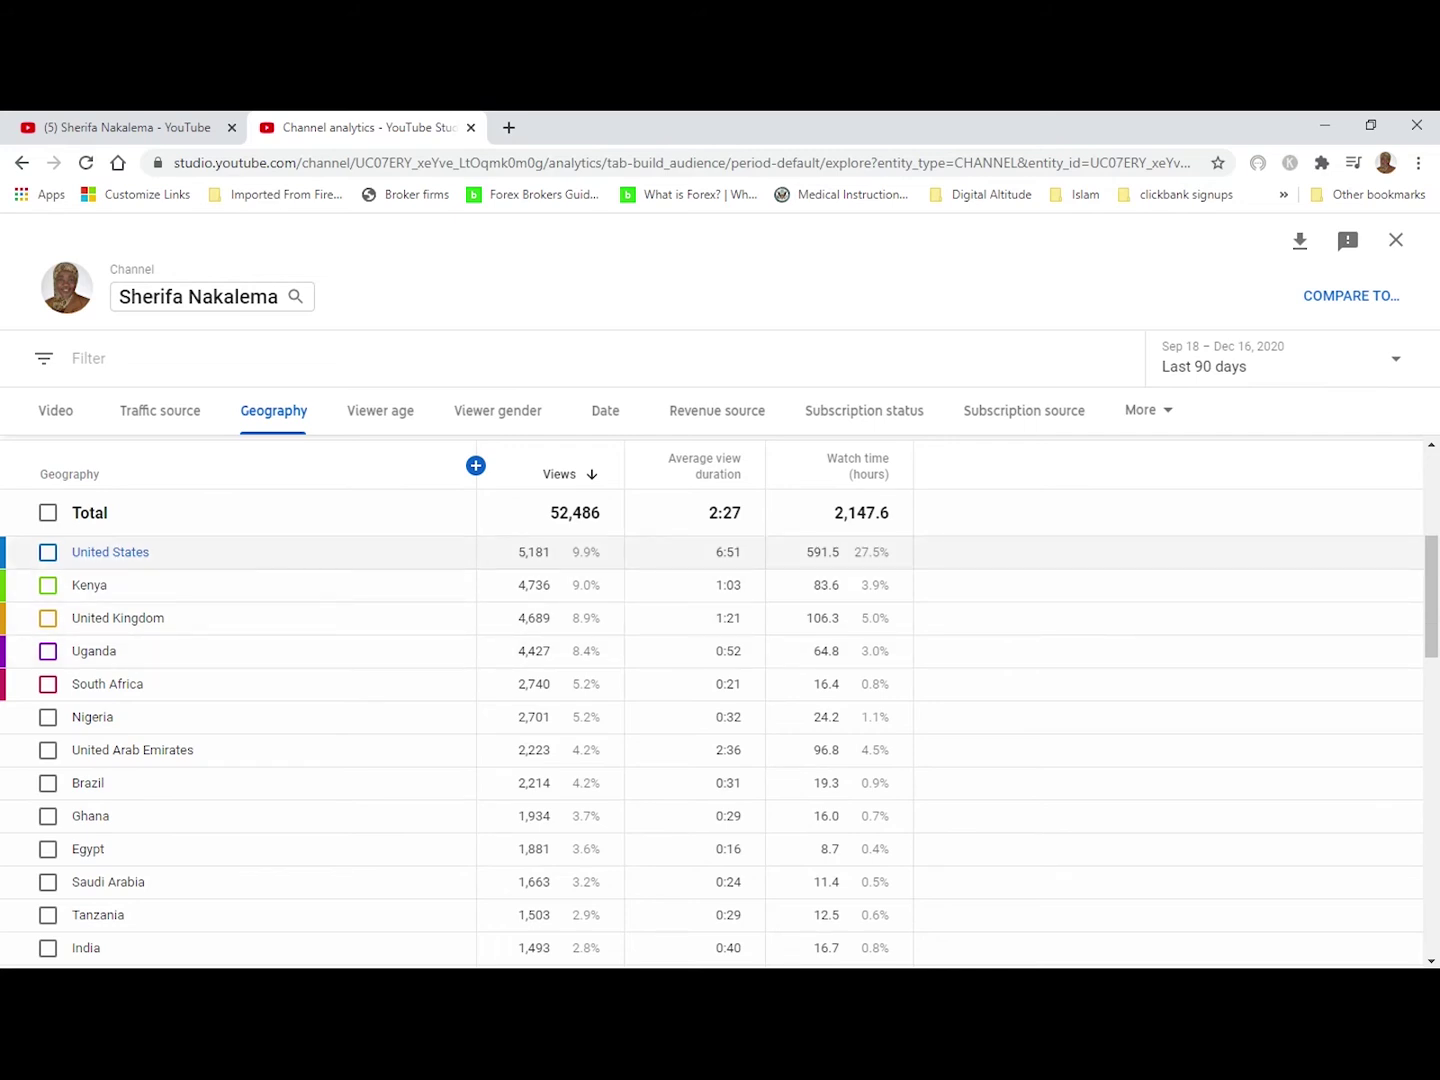
# - Return to the Audience analytics and open the full age and gender report
pyautogui.click(23, 162)
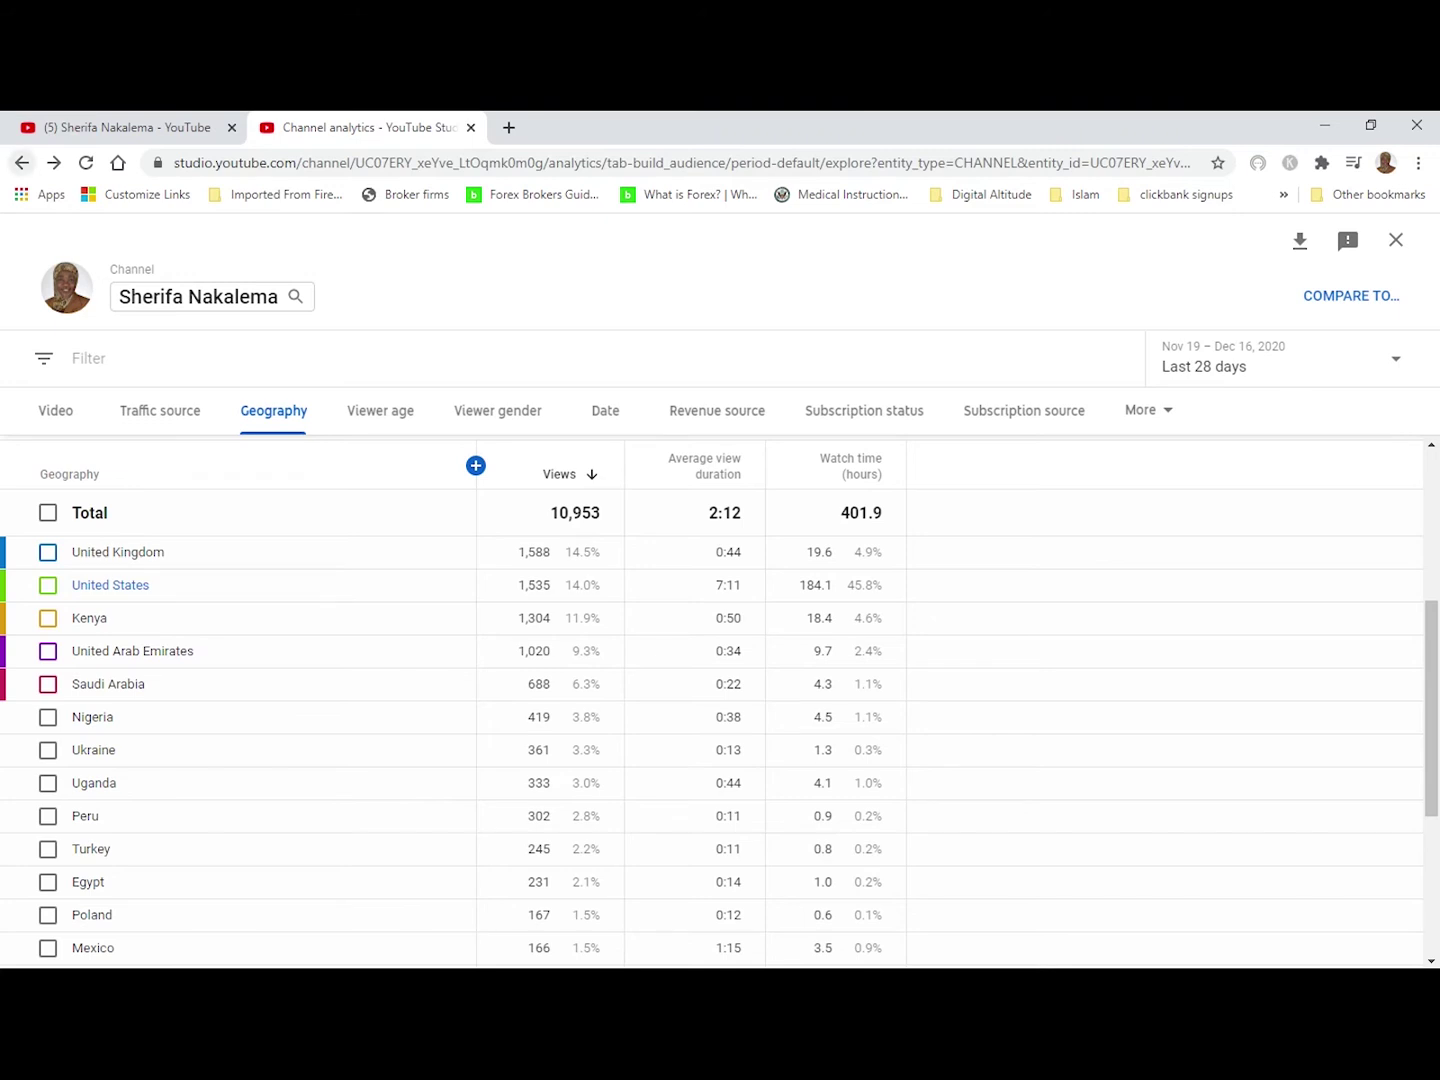
pyautogui.click(23, 162)
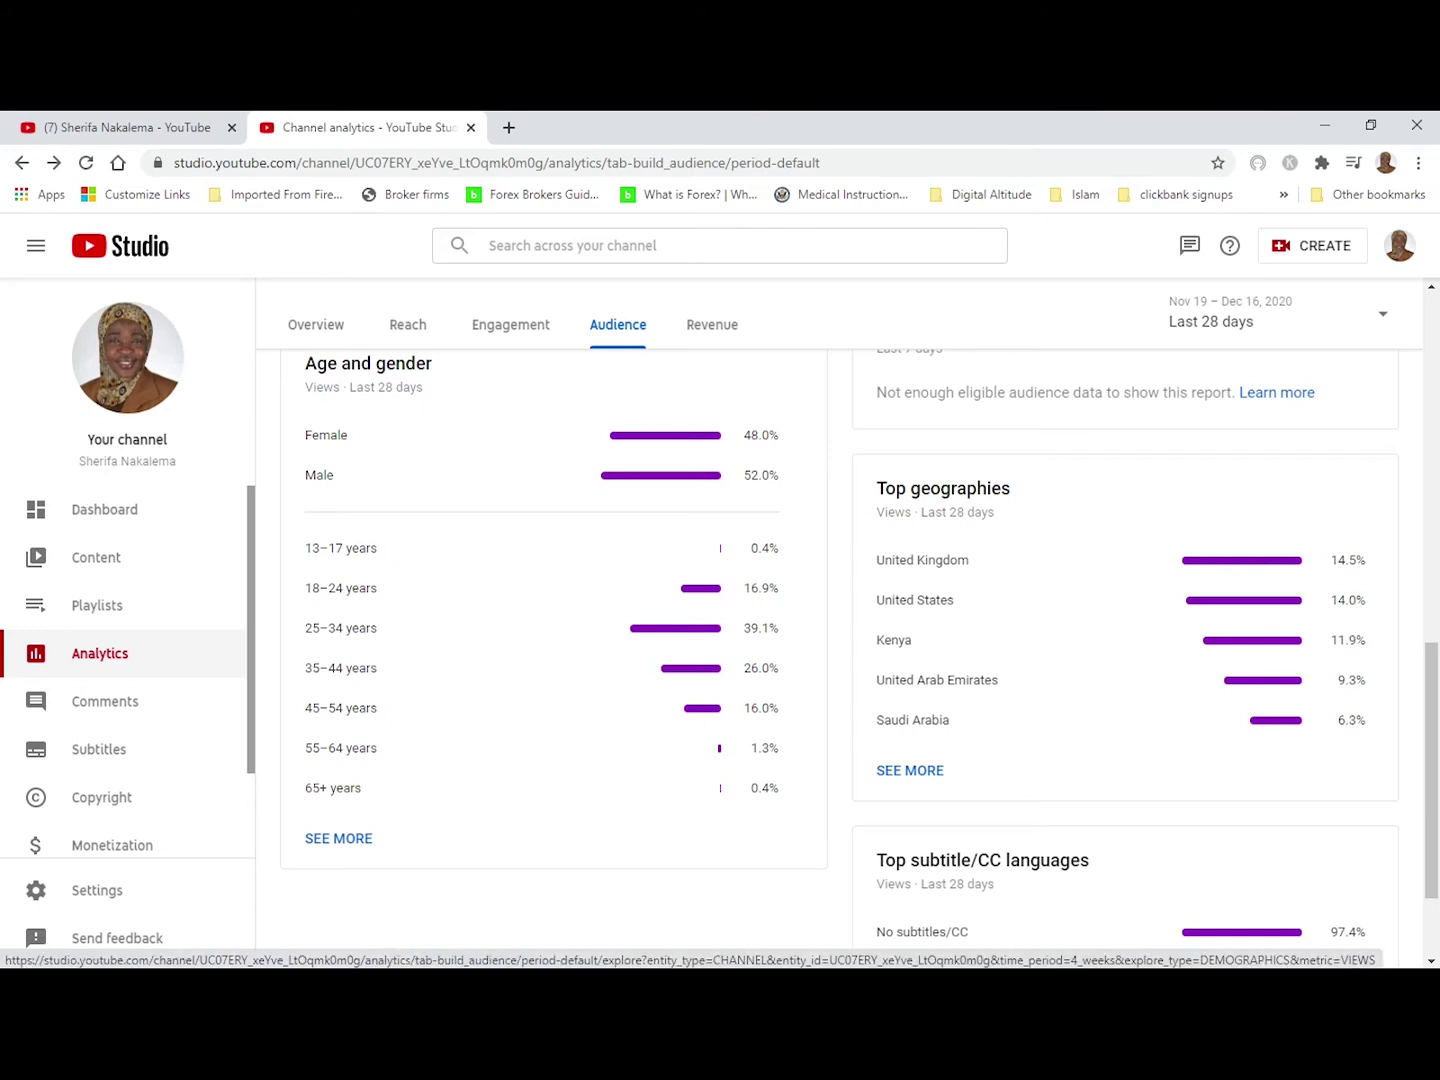
pyautogui.click(337, 838)
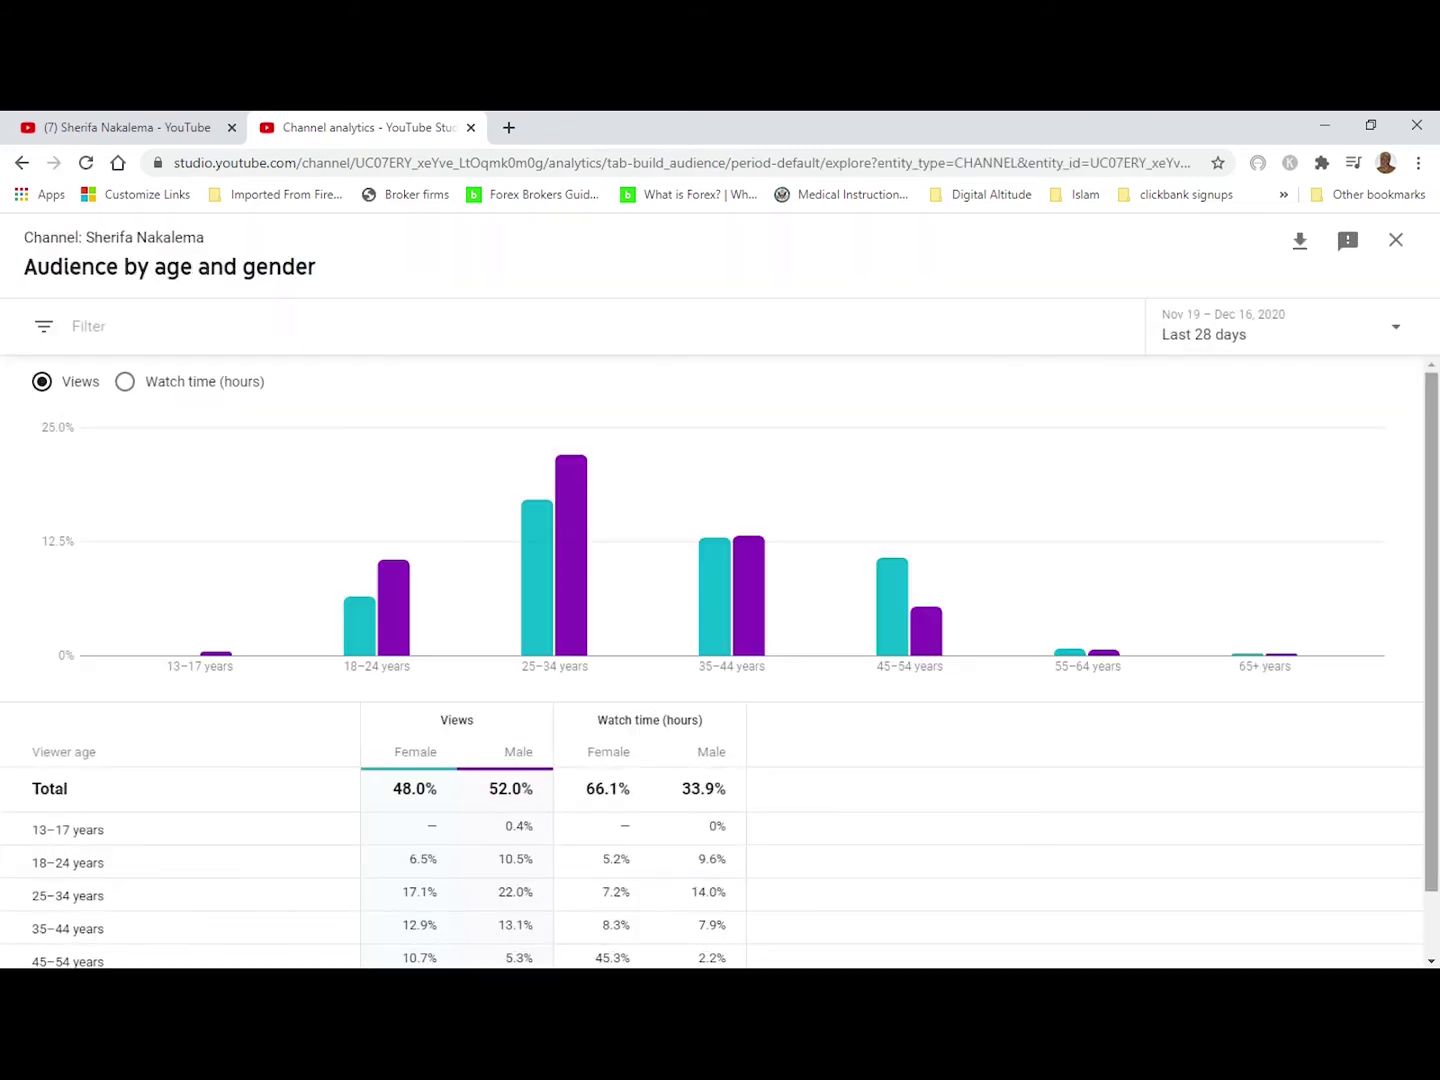
# - Review the age and gender breakdown and set the report's period to the last 7 days
pyautogui.scroll(-2, 712, 660)
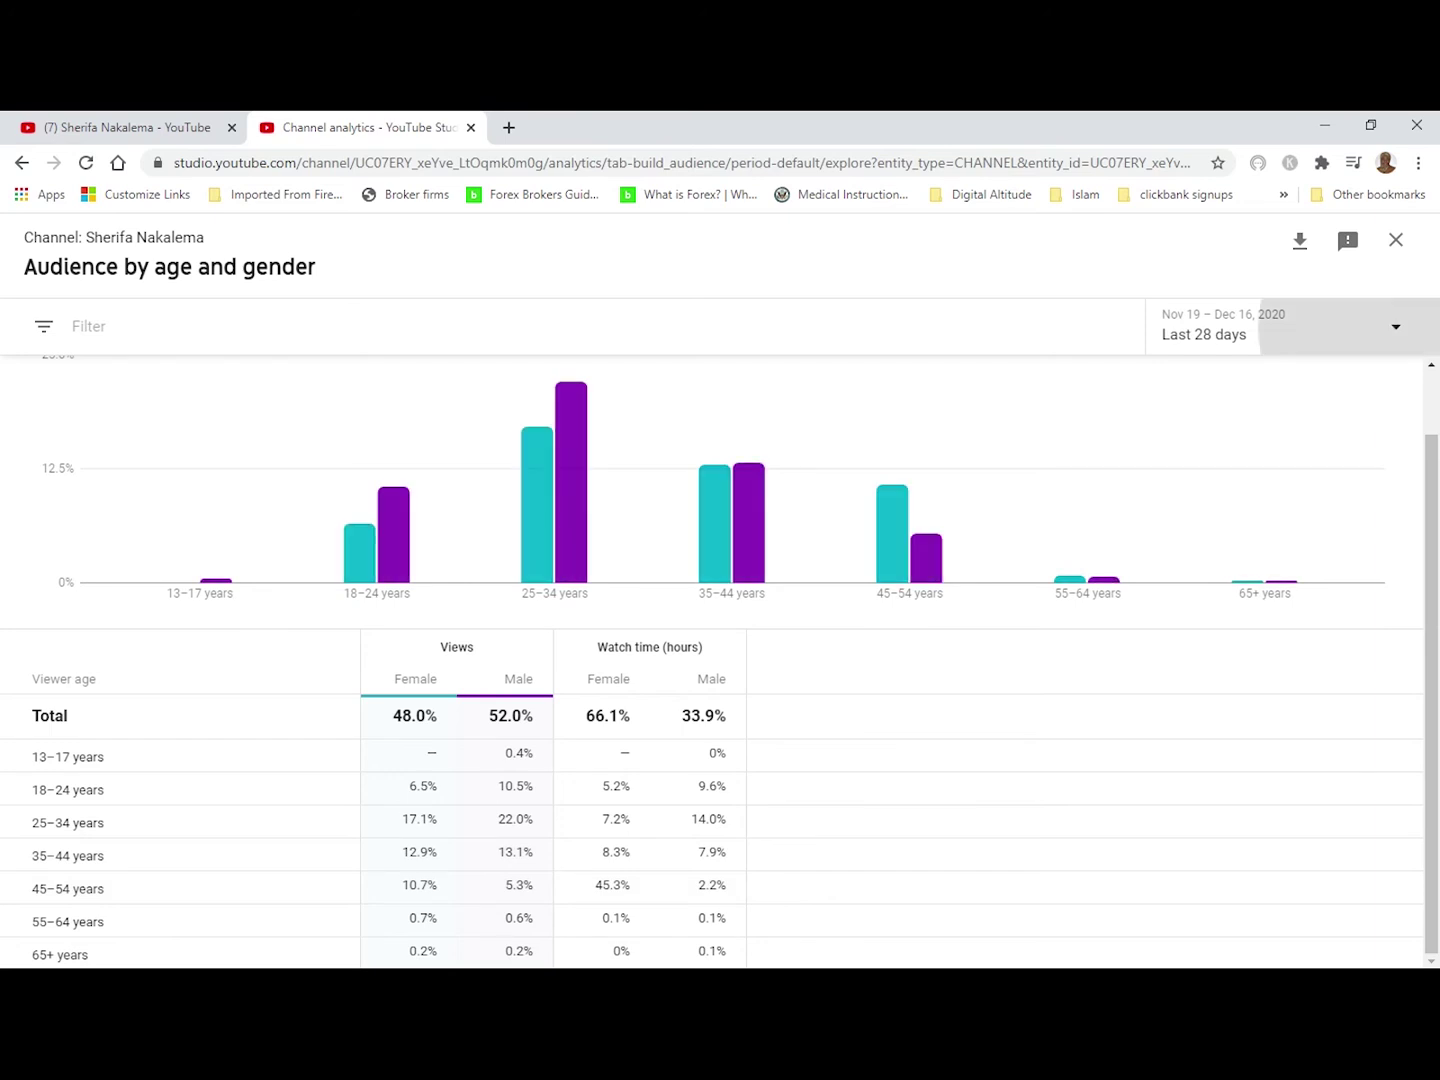
pyautogui.click(1300, 326)
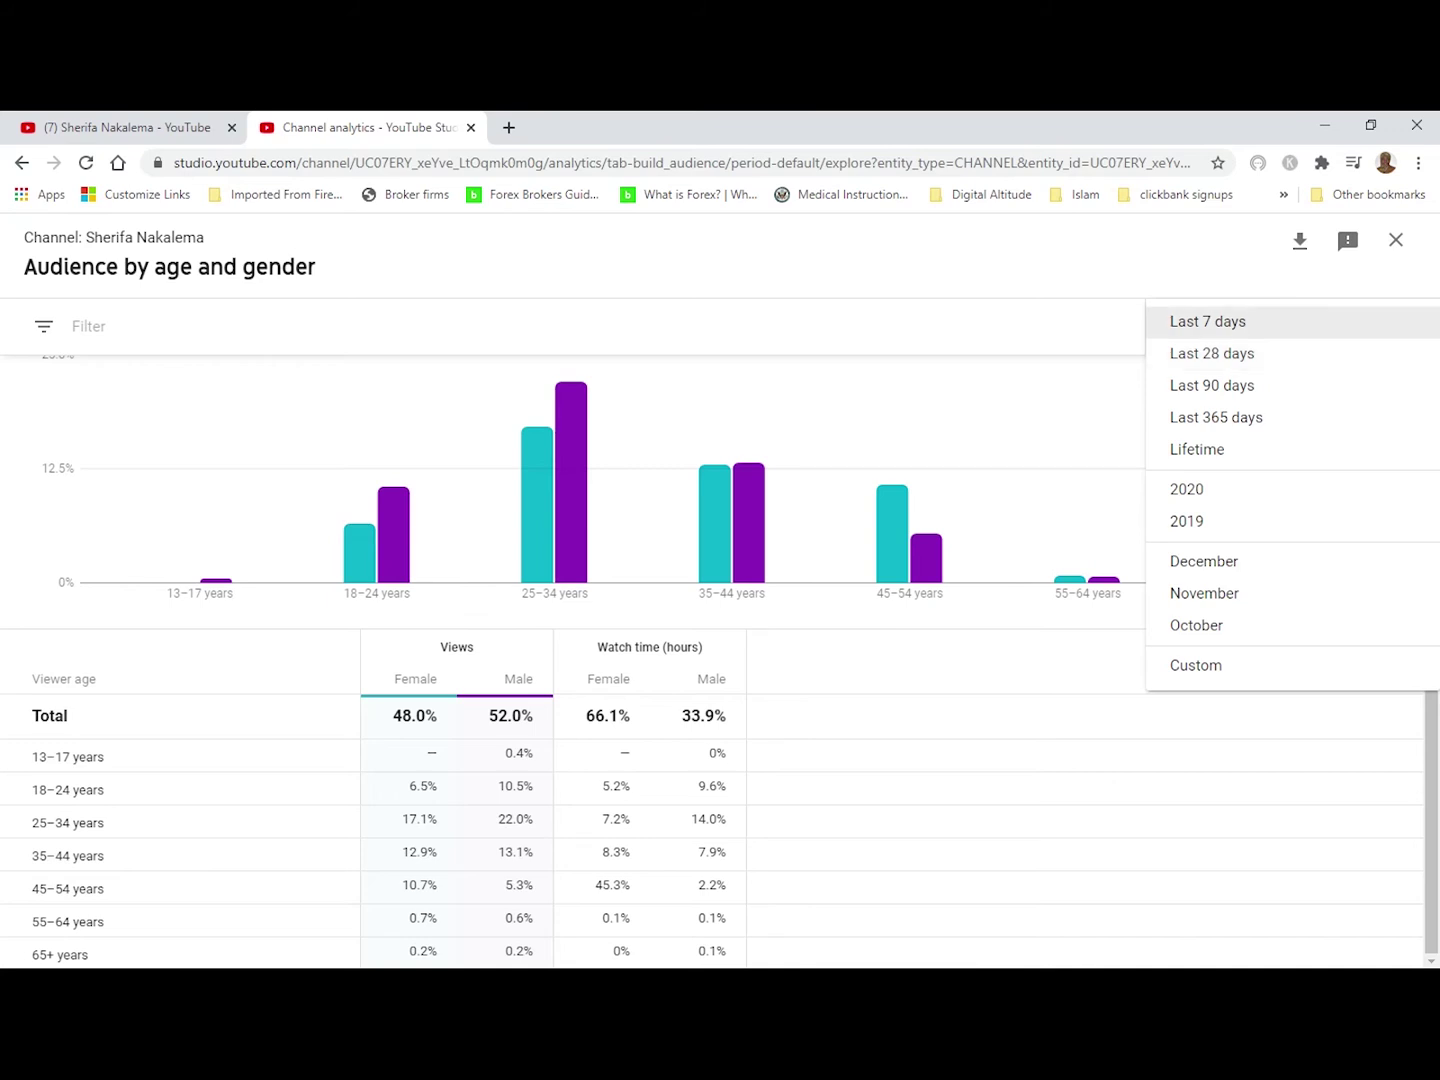
pyautogui.click(1207, 321)
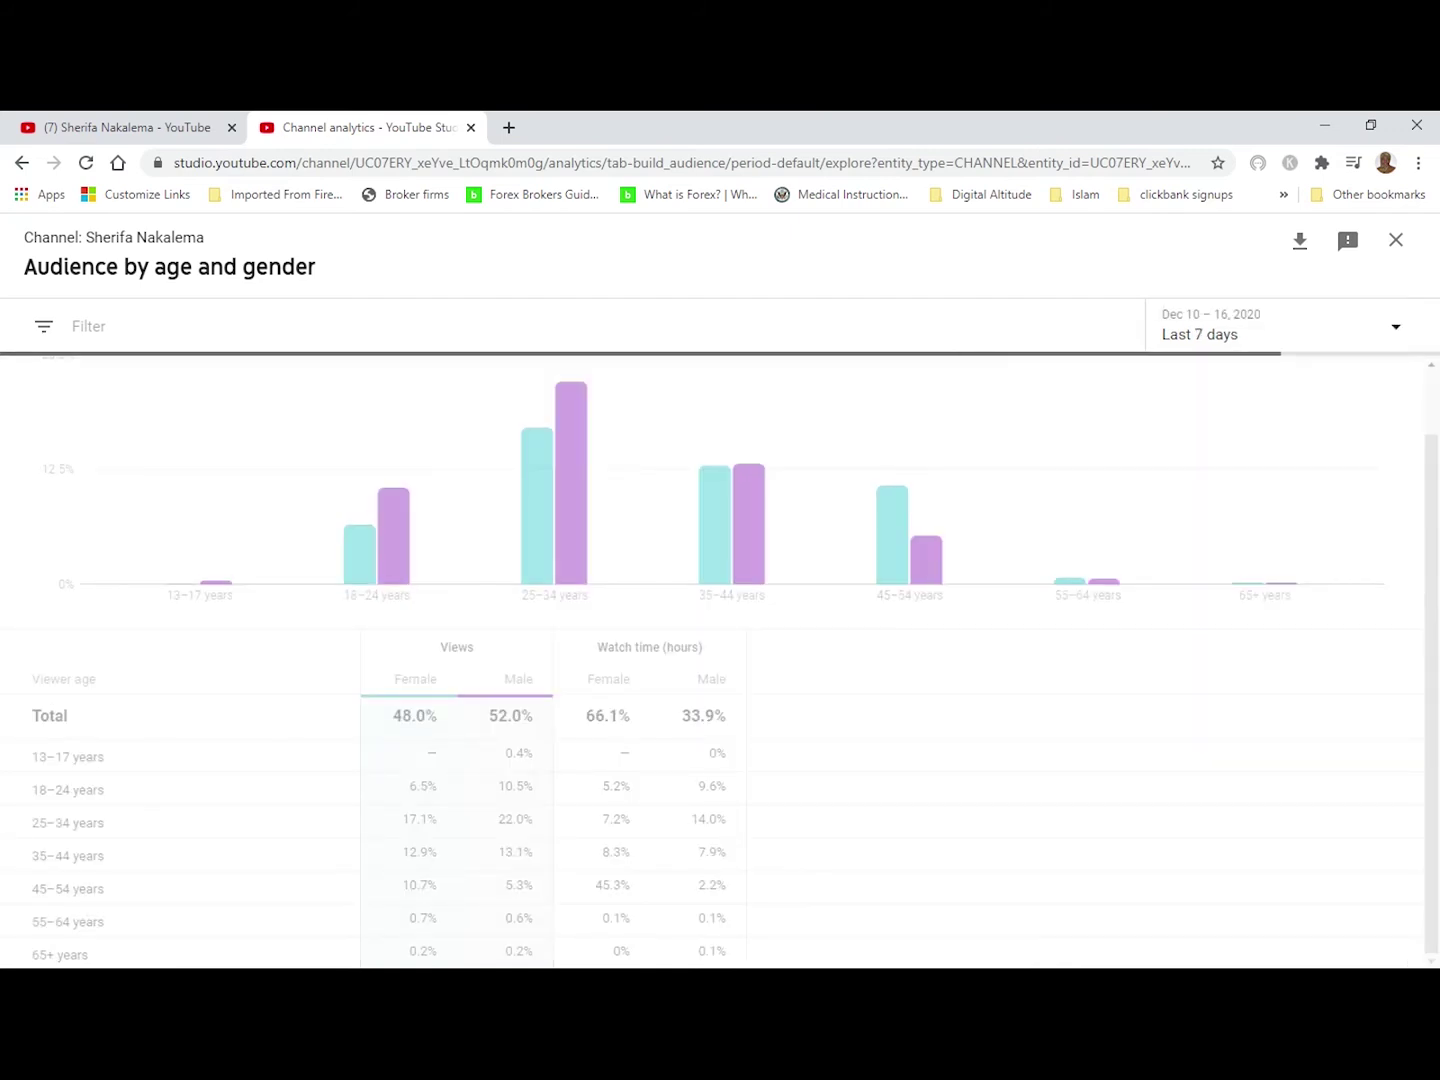